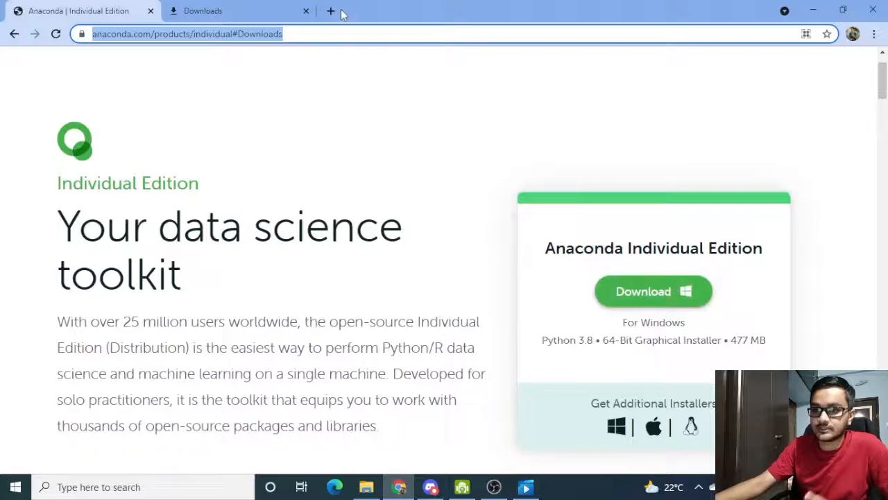
# Start downloading the Anaconda Individual Edition installer for Windows, dismiss the sign-up form and cancel the download
pyautogui.click(642, 304)
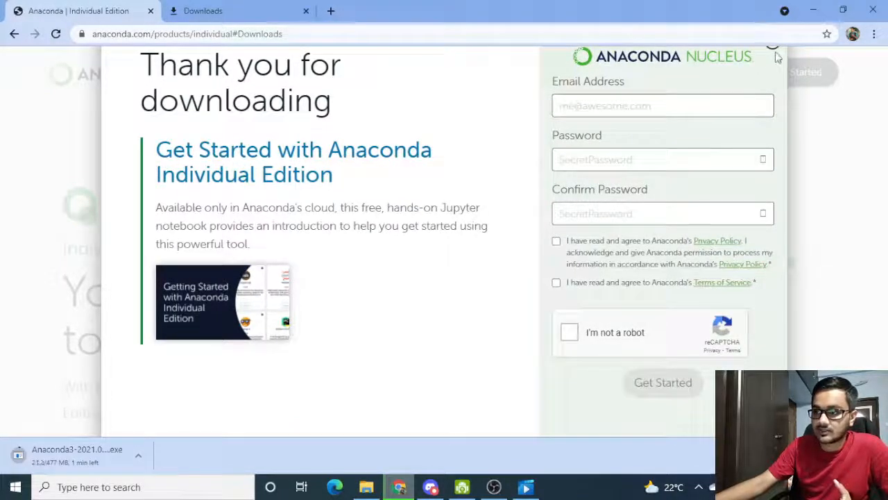
pyautogui.click(773, 44)
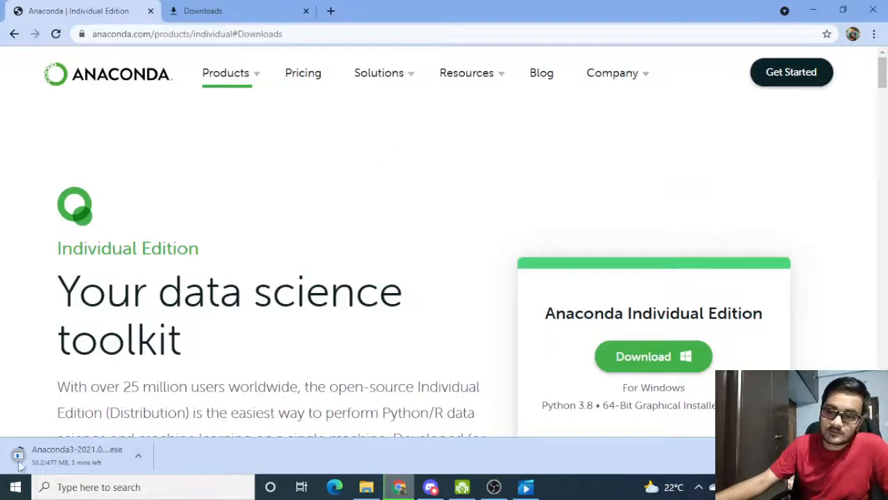
pyautogui.click(139, 455)
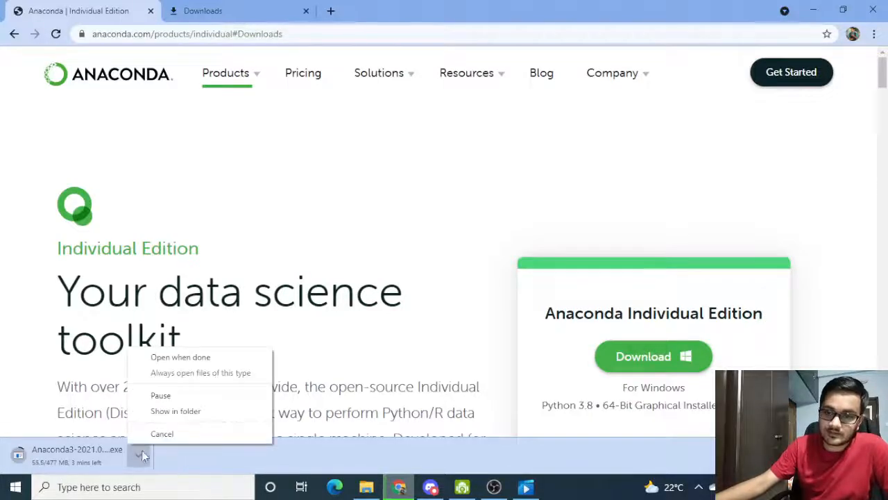
pyautogui.click(172, 433)
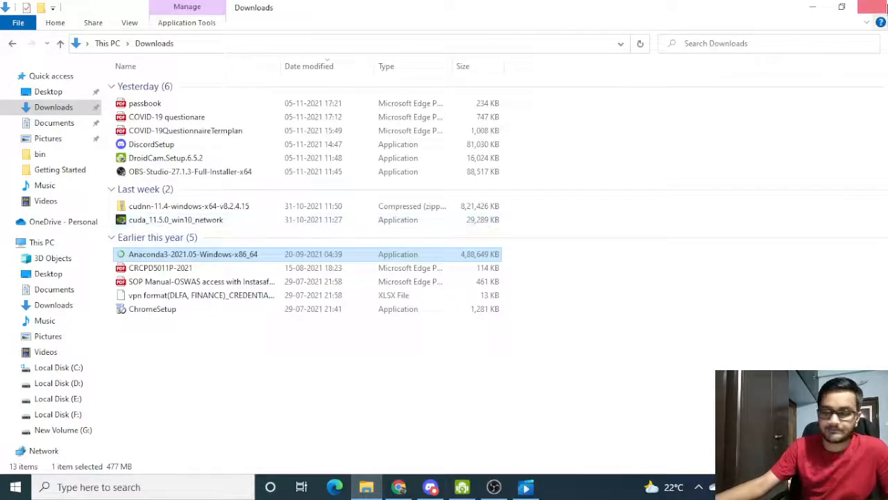
# Minimize the Downloads folder and open Anaconda Prompt (Anaconda3) in a maximized window
pyautogui.click(814, 8)
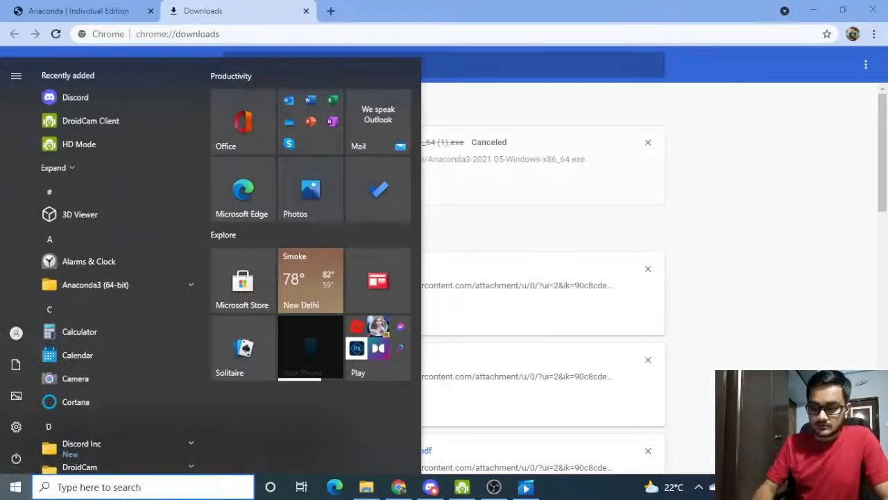
pyautogui.write('anaconda')
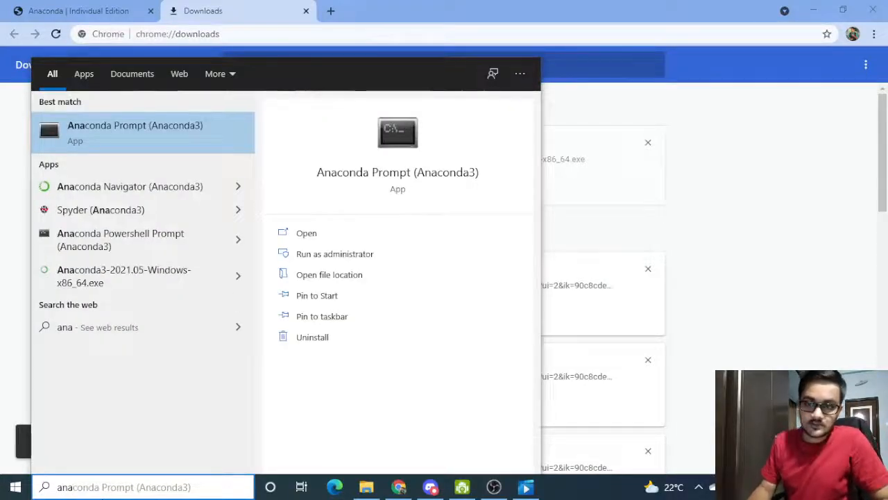
pyautogui.press('Return')
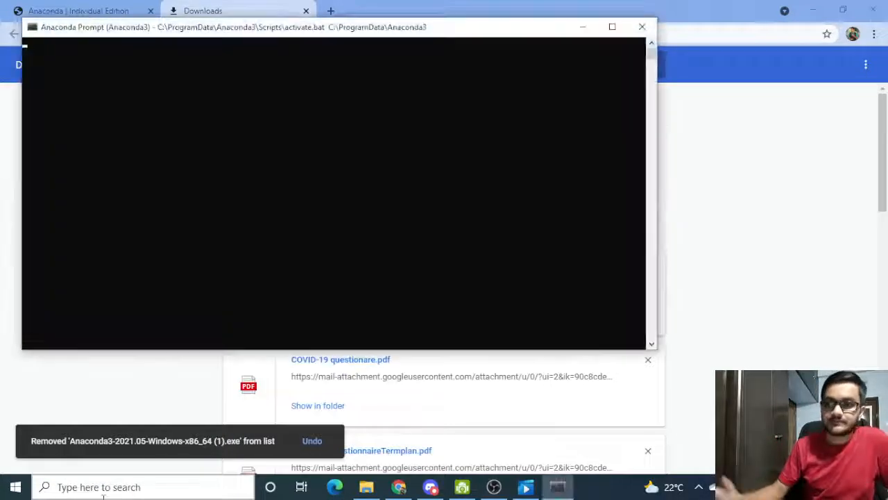
pyautogui.click(612, 27)
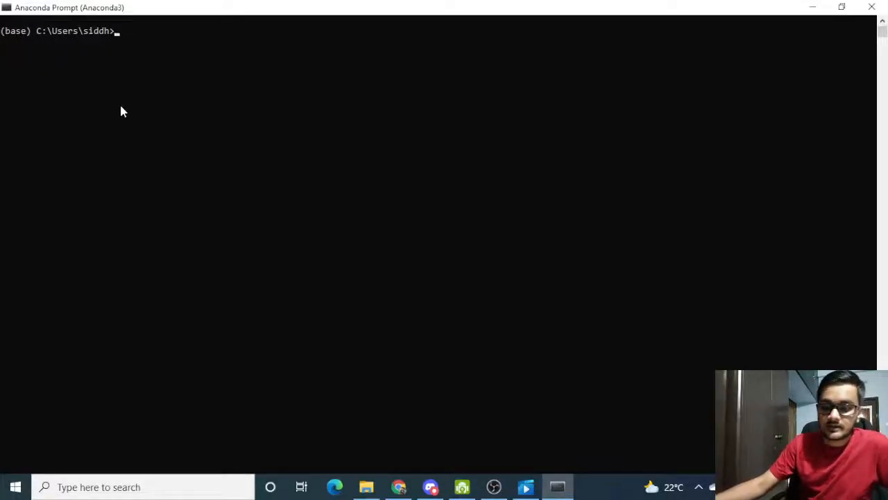
# Start the Python interpreter in the base environment to check its version, and exit back to the prompt
pyautogui.write('pyth')
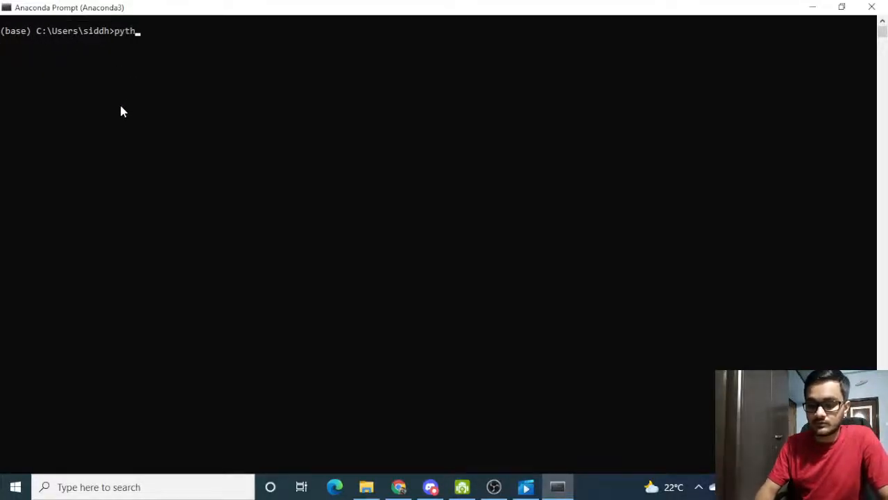
pyautogui.write('on\\')
pyautogui.press('Return')
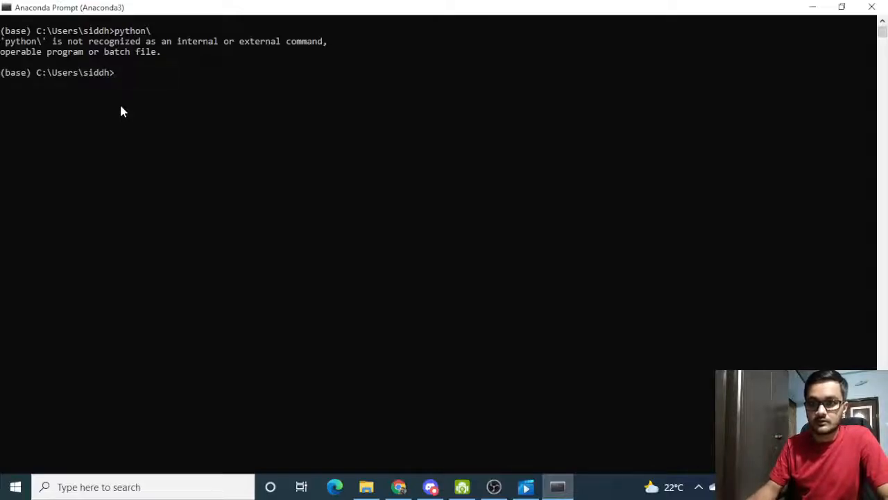
pyautogui.press('Up')
pyautogui.press('BackSpace')
pyautogui.press('Return')
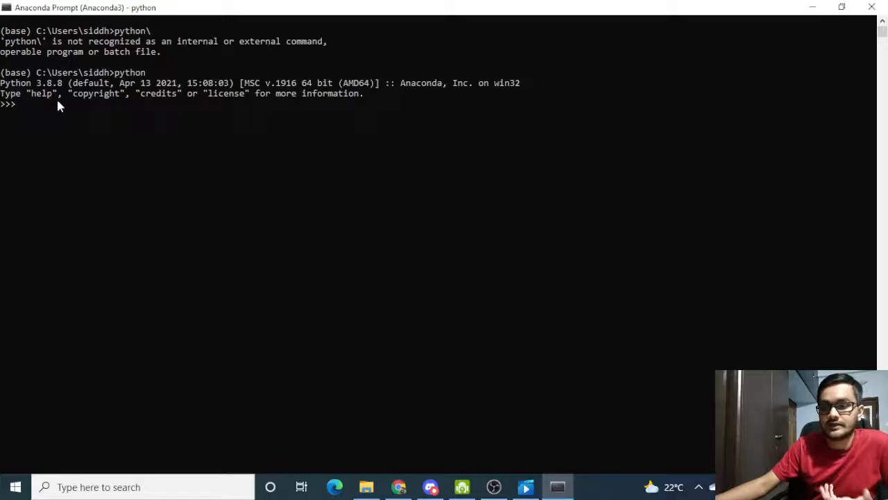
pyautogui.hotkey('ctrl', 'c')
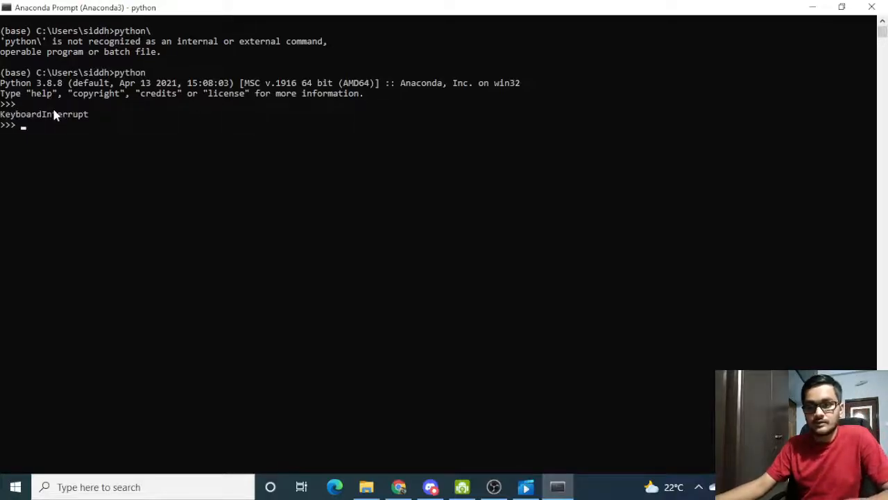
pyautogui.hotkey('ctrl', 'c')
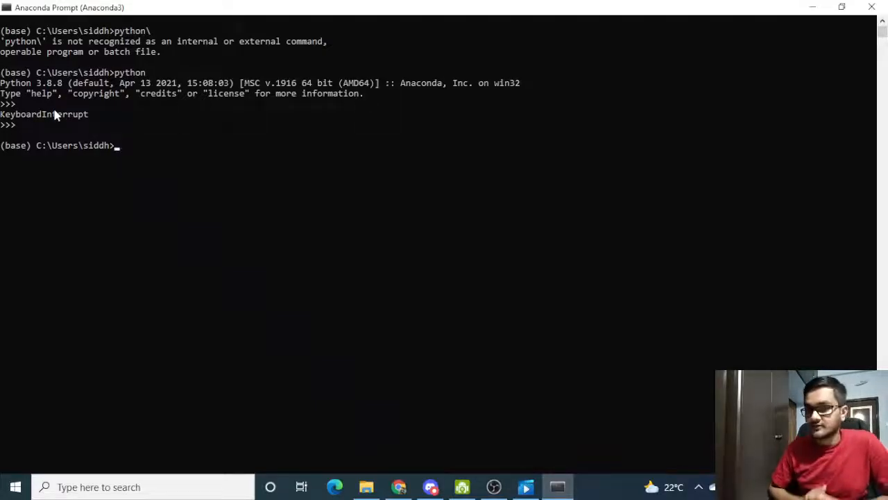
# List the existing conda environments with conda info --envs
pyautogui.write('conda')
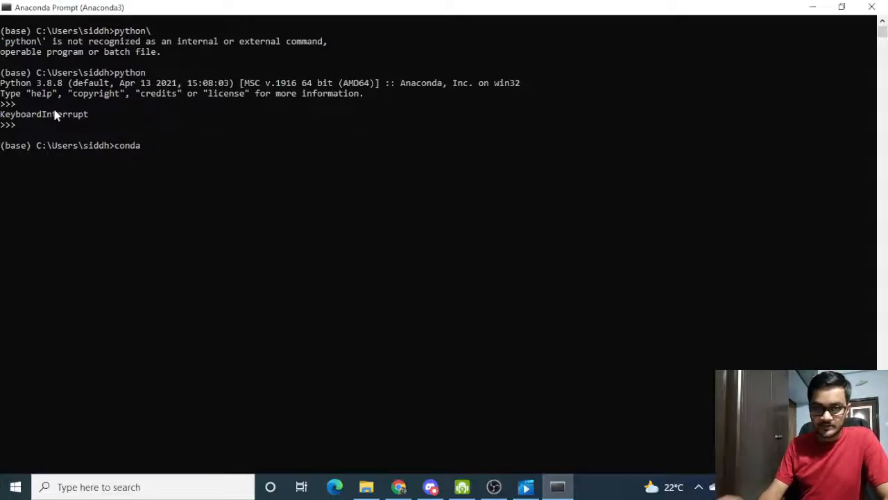
pyautogui.write(' --')
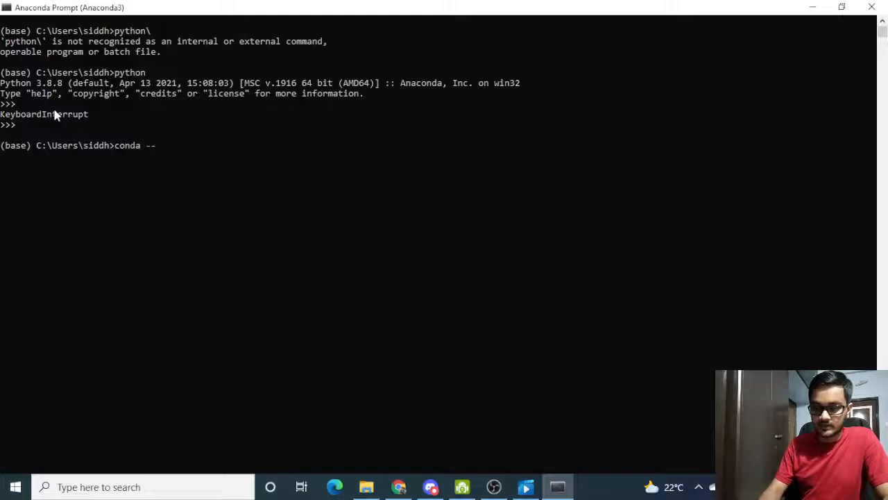
pyautogui.press('BackSpace')
pyautogui.press('BackSpace')
pyautogui.write('i')
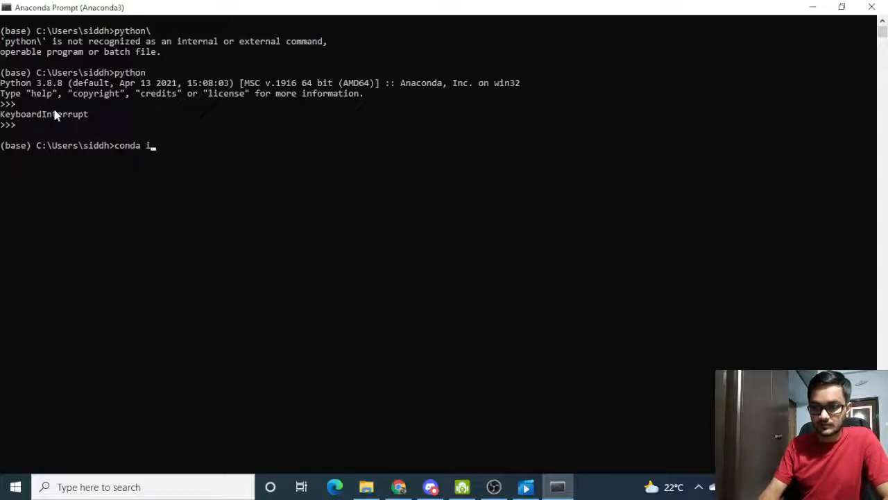
pyautogui.write('nfo --envs')
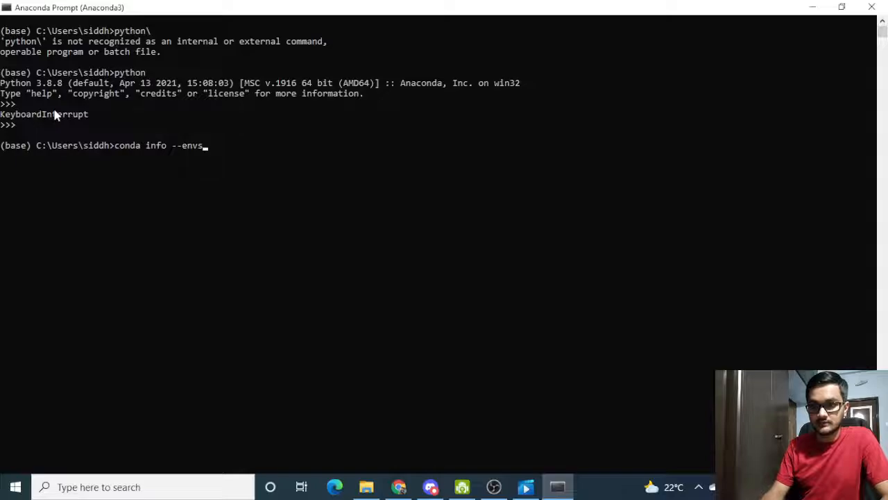
pyautogui.press('Return')
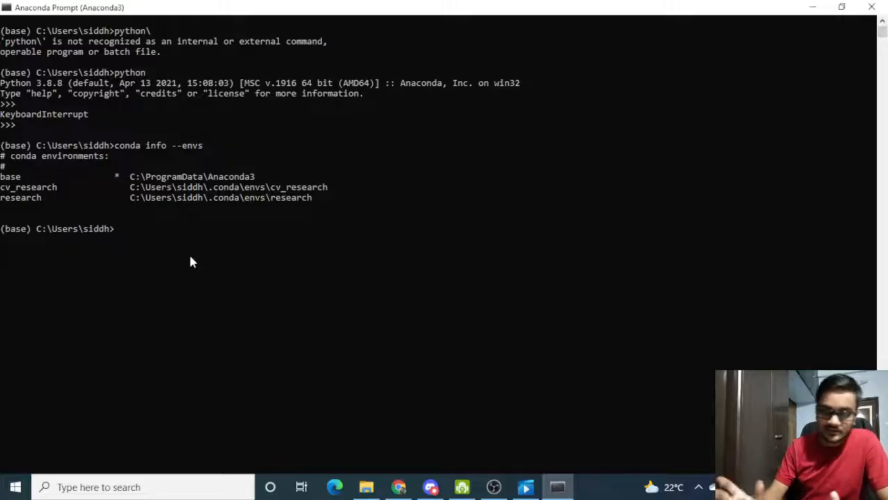
pyautogui.write('create')
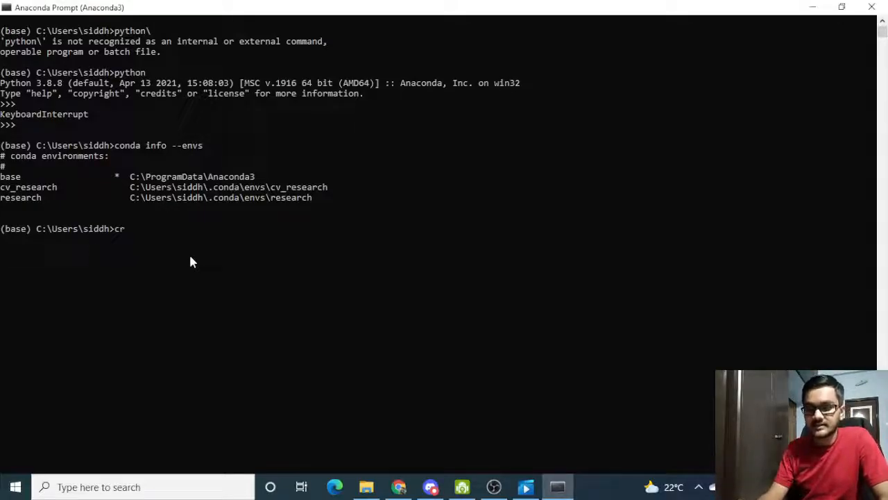
pyautogui.press('BackSpace')
pyautogui.press('BackSpace')
pyautogui.press('BackSpace')
pyautogui.press('BackSpace')
pyautogui.press('BackSpace')
pyautogui.press('BackSpace')
pyautogui.press('BackSpace')
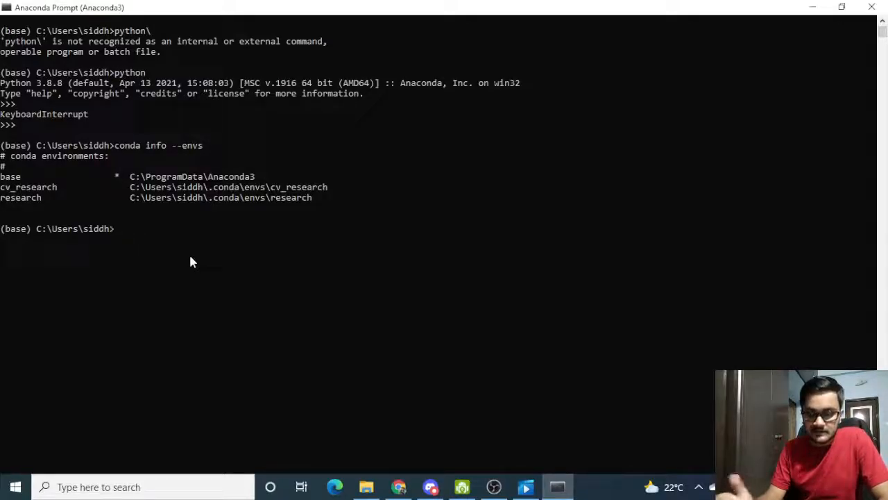
# Create a conda environment named test with python=3.9 and accept the installation of its packages
pyautogui.write('conda create')
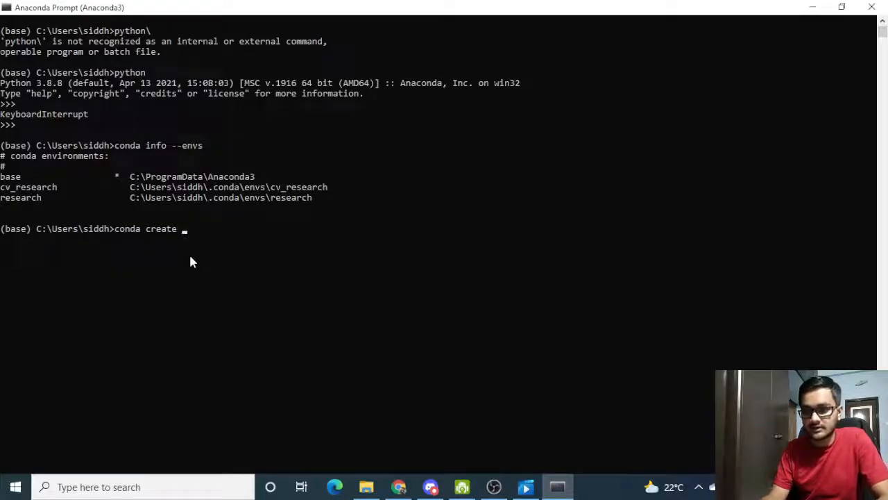
pyautogui.write(' -n test ')
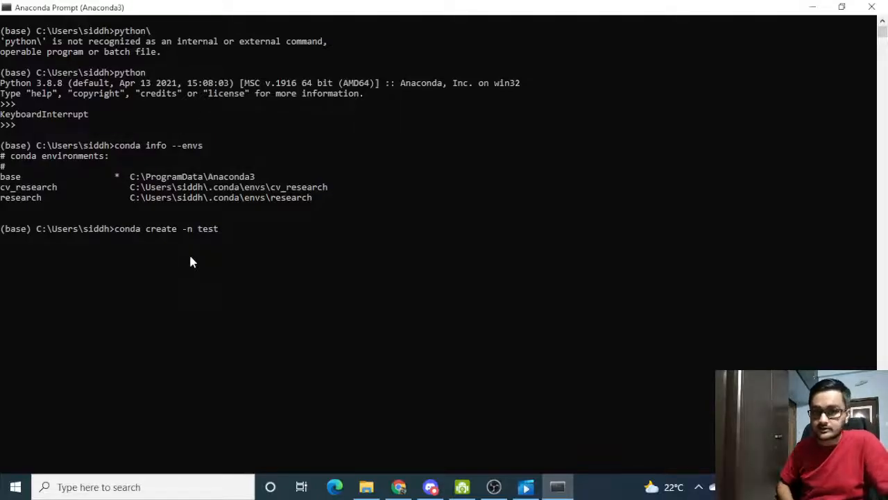
pyautogui.write('pyth')
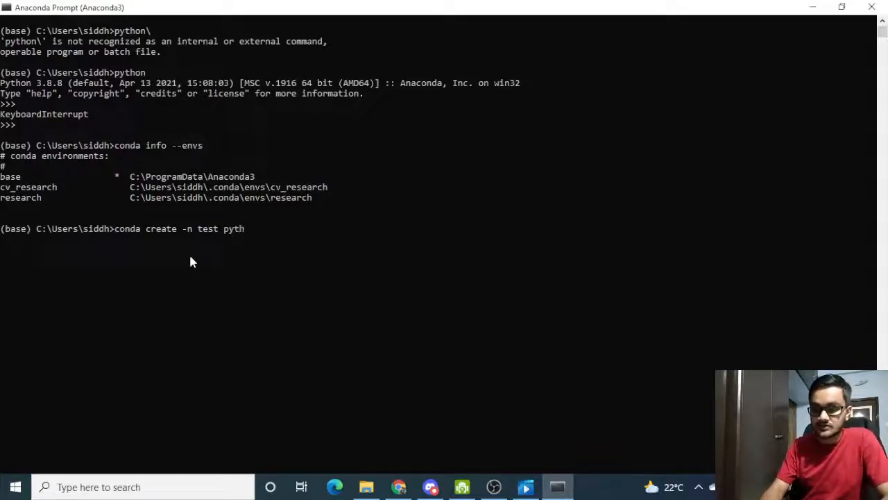
pyautogui.write('on=')
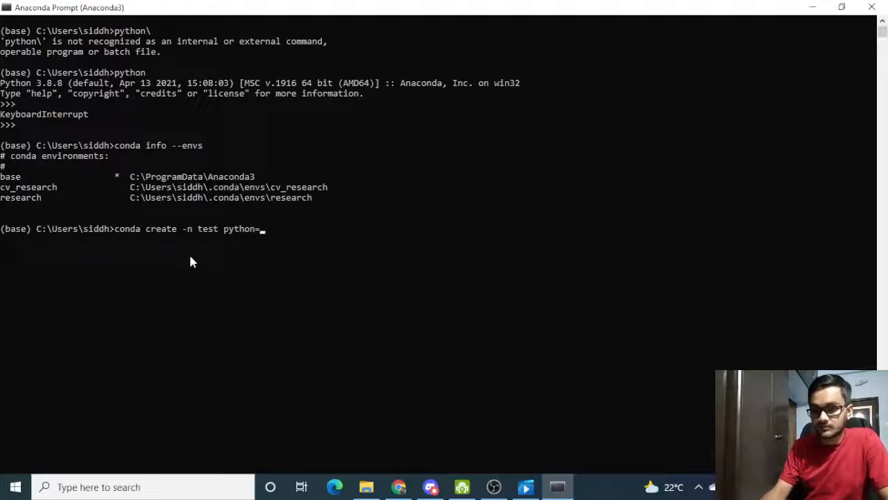
pyautogui.write('3.')
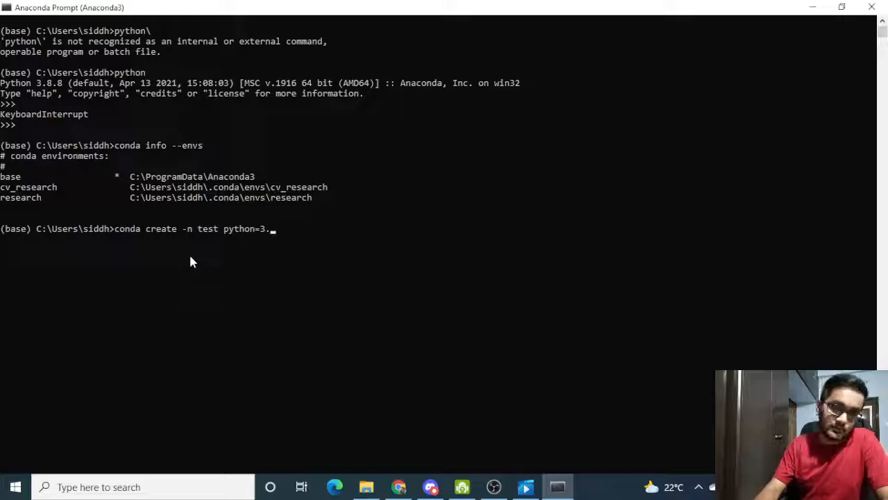
pyautogui.write('9')
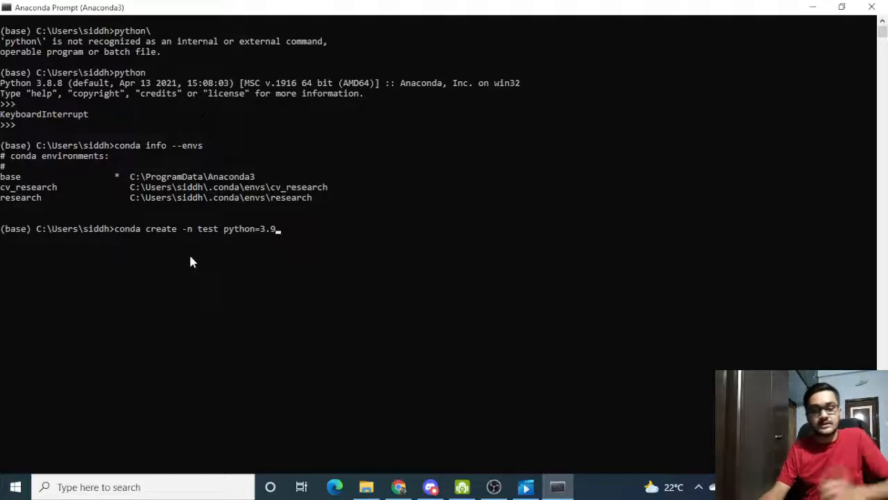
pyautogui.press('Return')
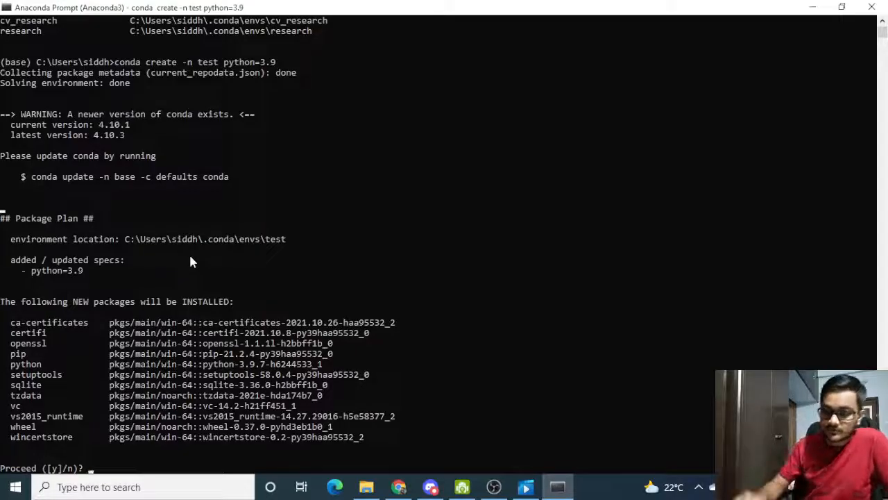
pyautogui.write('y')
pyautogui.press('Return')
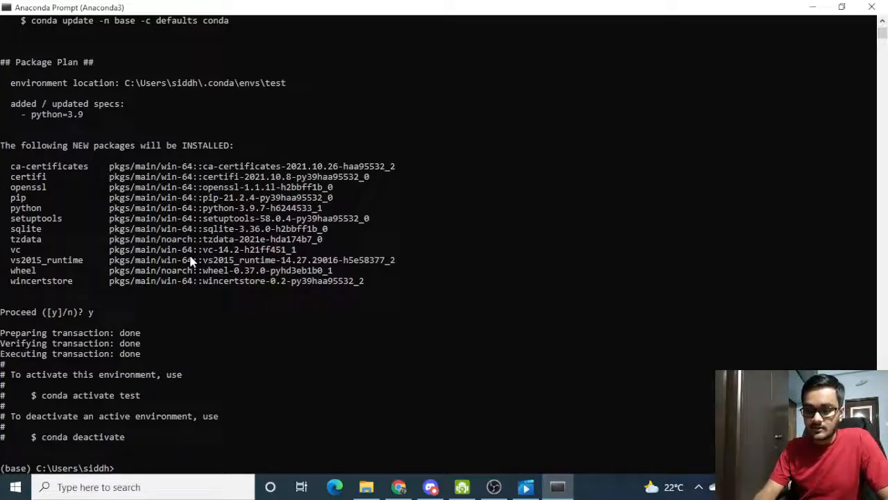
# Activate the test conda environment
pyautogui.write('conda')
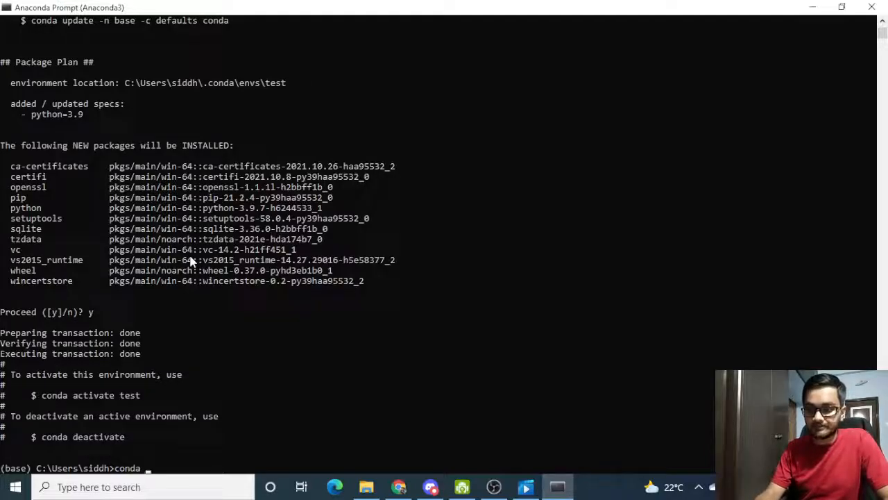
pyautogui.write(' activate ')
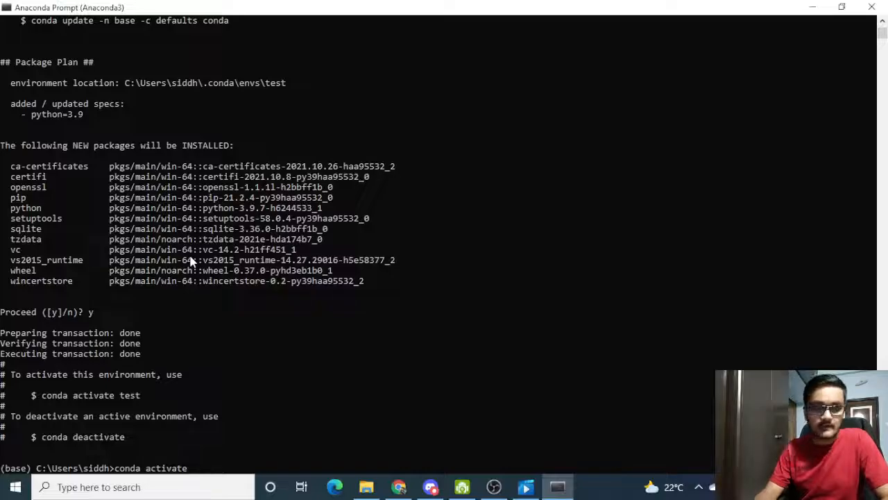
pyautogui.write('test')
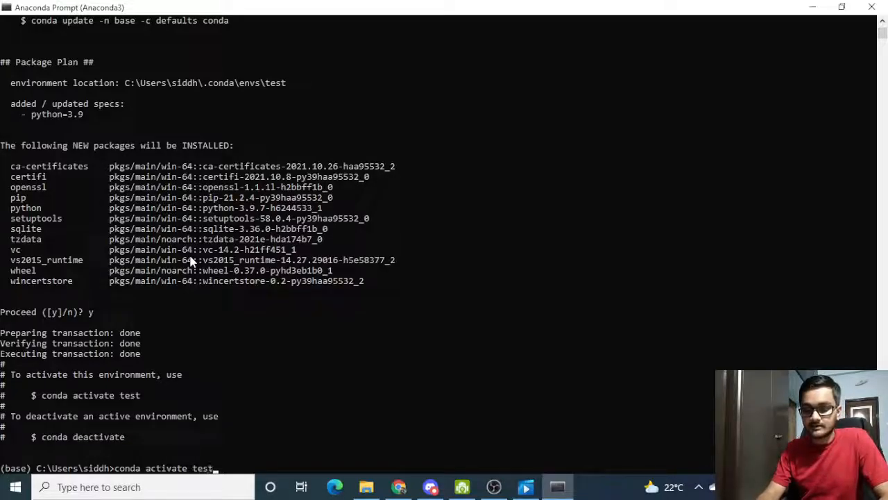
pyautogui.press('Return')
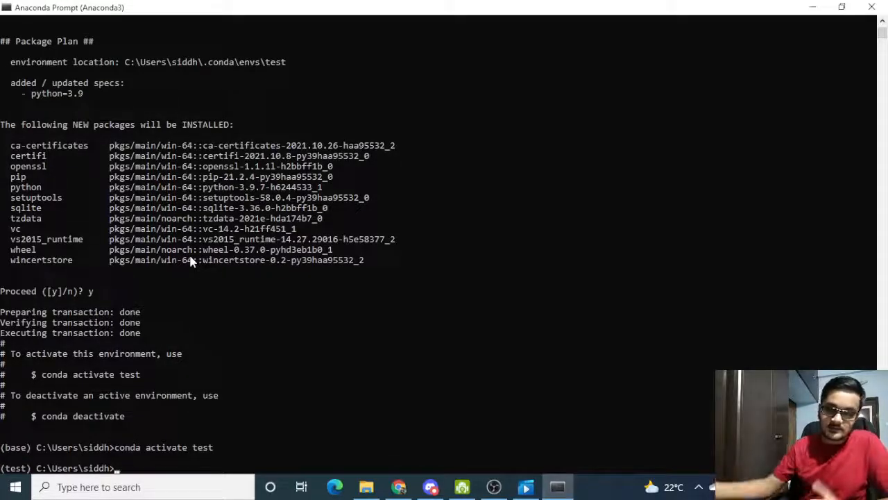
pyautogui.scroll(-3, 184, 262)
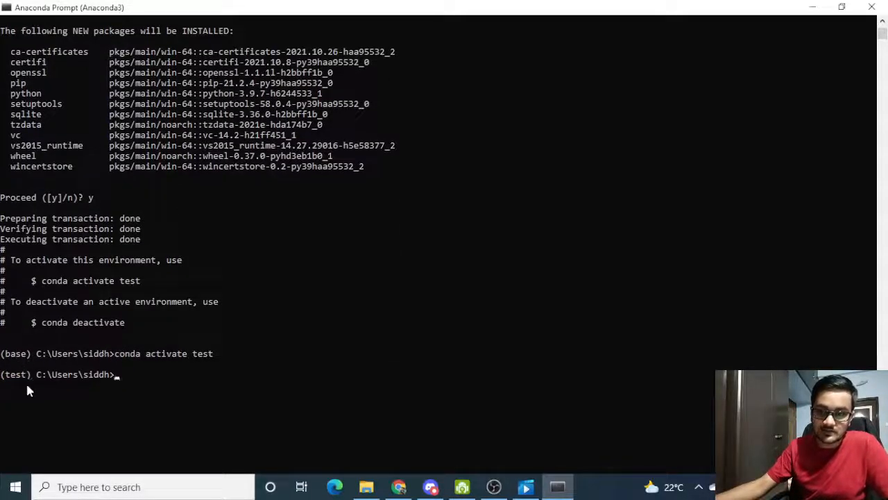
# List the pip packages installed in the test environment with pip freeze
pyautogui.click(169, 376)
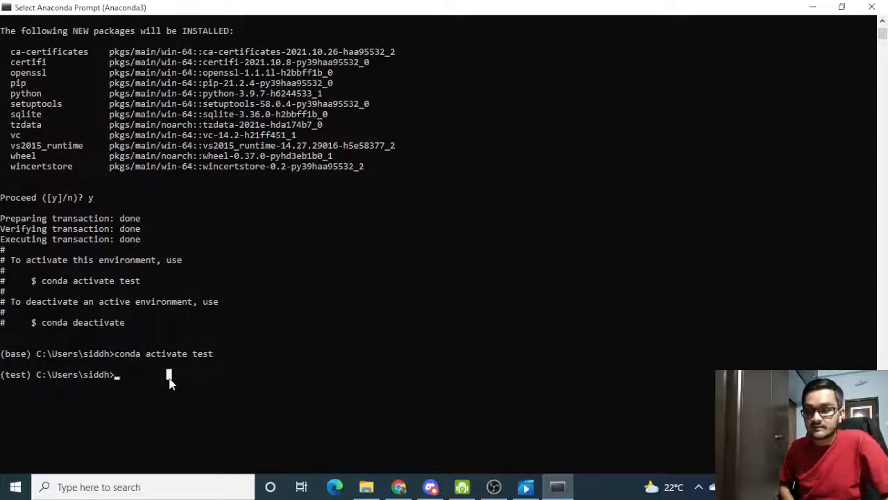
pyautogui.write('p')
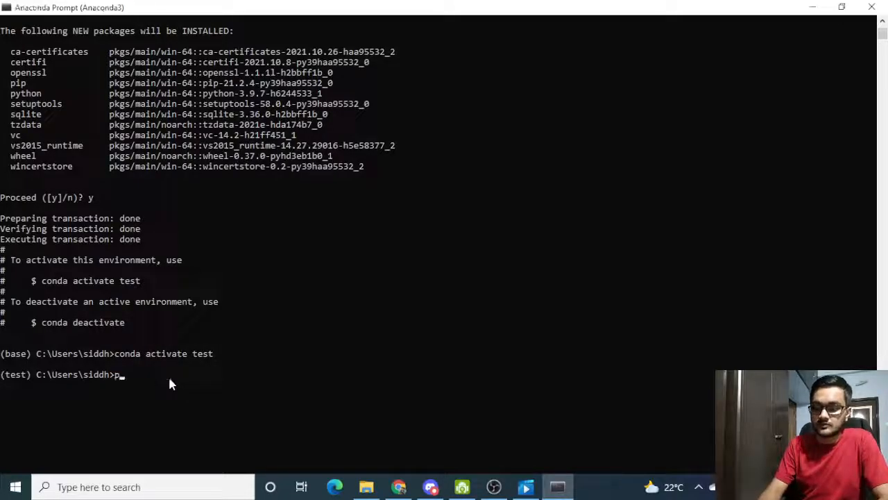
pyautogui.write('ip freeze')
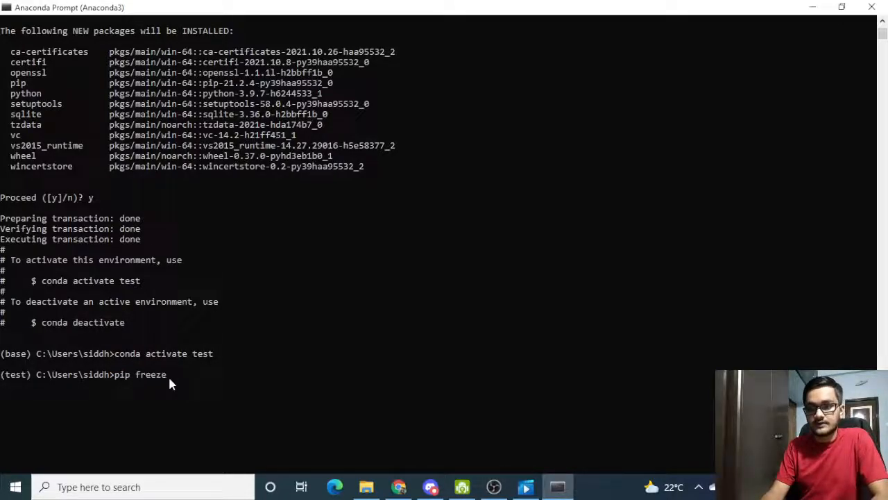
pyautogui.press('Return')
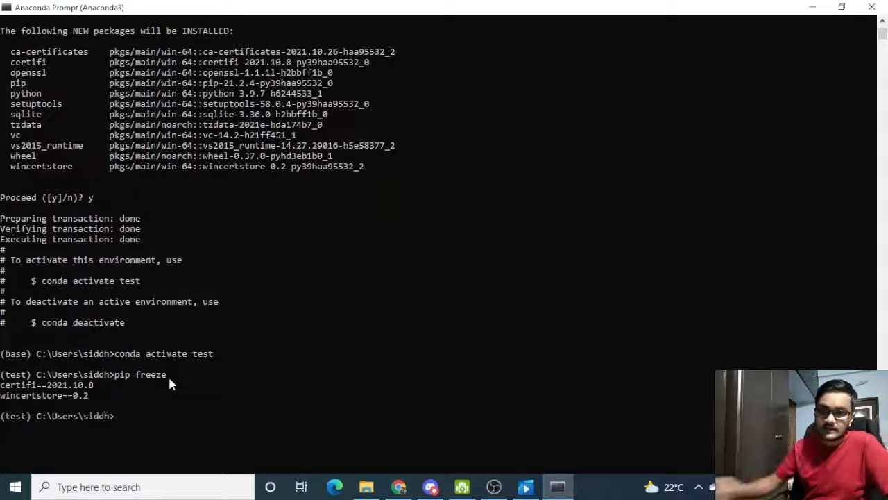
# List all packages in the test environment with conda list
pyautogui.scroll(-1, 88, 399)
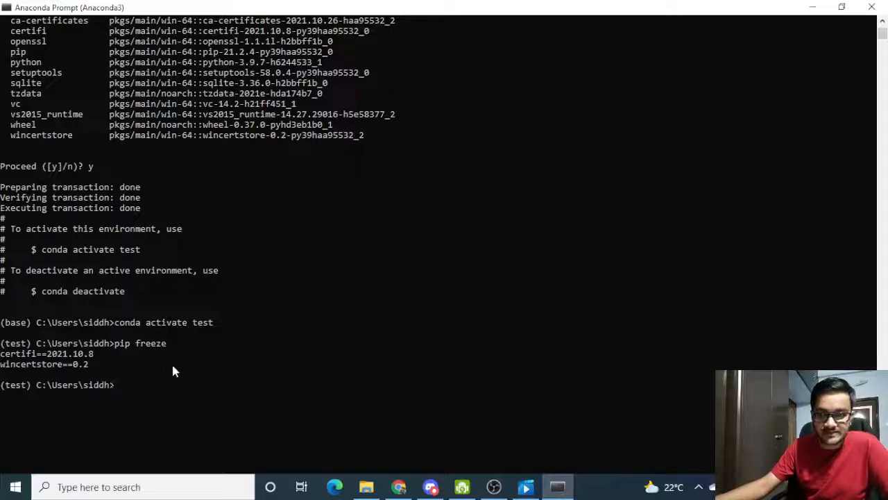
pyautogui.write('conda')
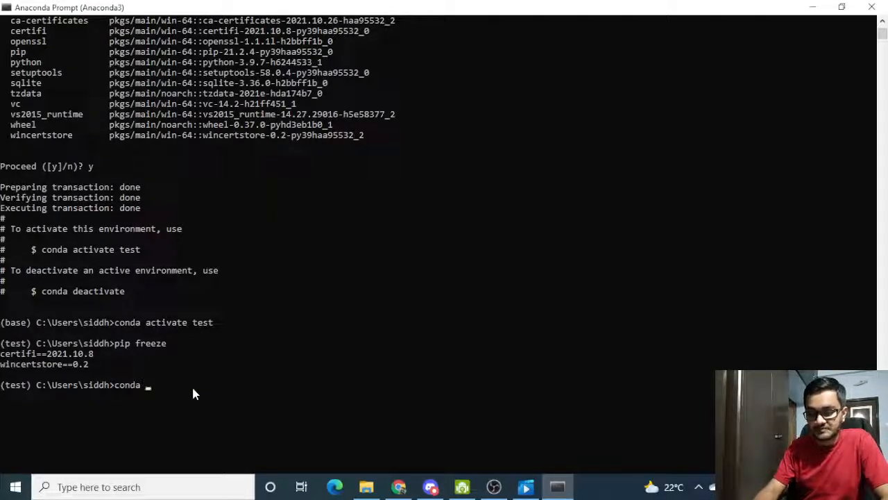
pyautogui.write(' list')
pyautogui.press('Return')
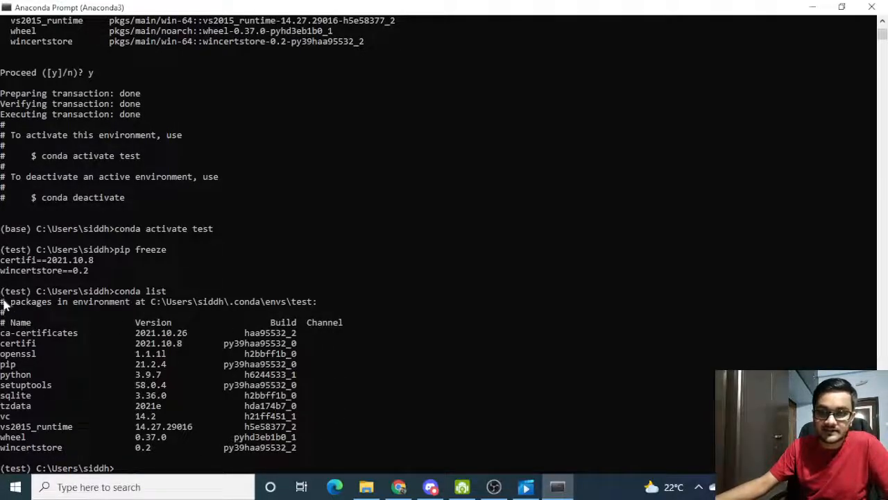
# Install numpy, pandas and matplotlib into the test environment with a single pip install command
pyautogui.click(179, 469)
pyautogui.click(116, 468)
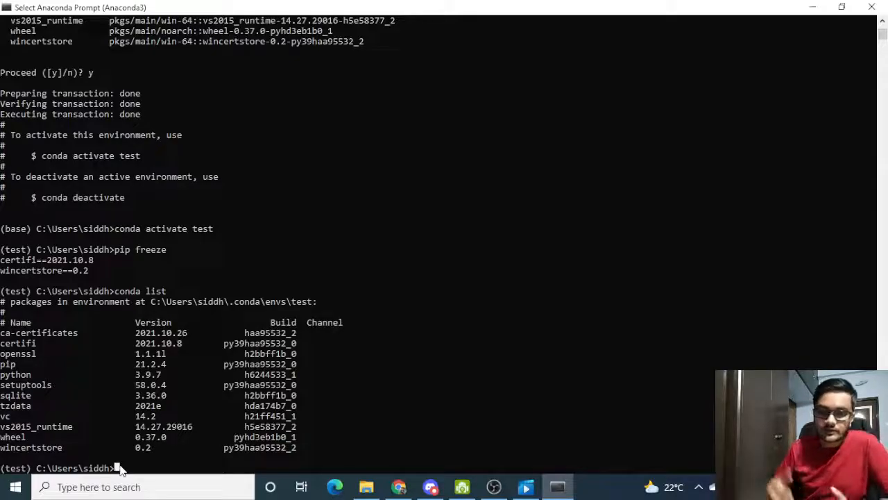
pyautogui.write('pi')
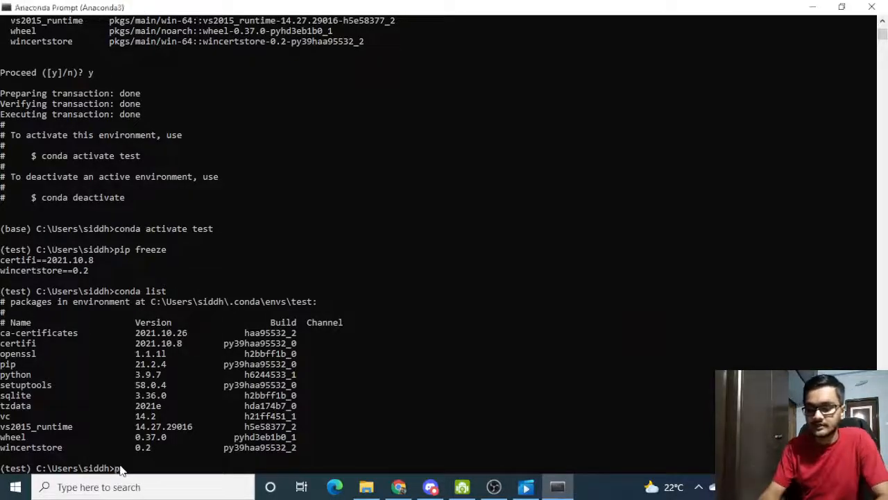
pyautogui.write('p insta;;')
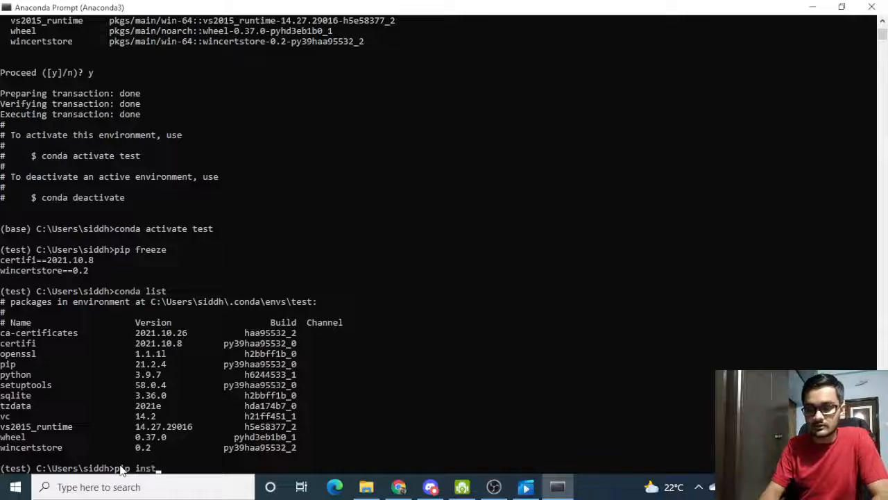
pyautogui.press('BackSpace')
pyautogui.press('BackSpace')
pyautogui.press('BackSpace')
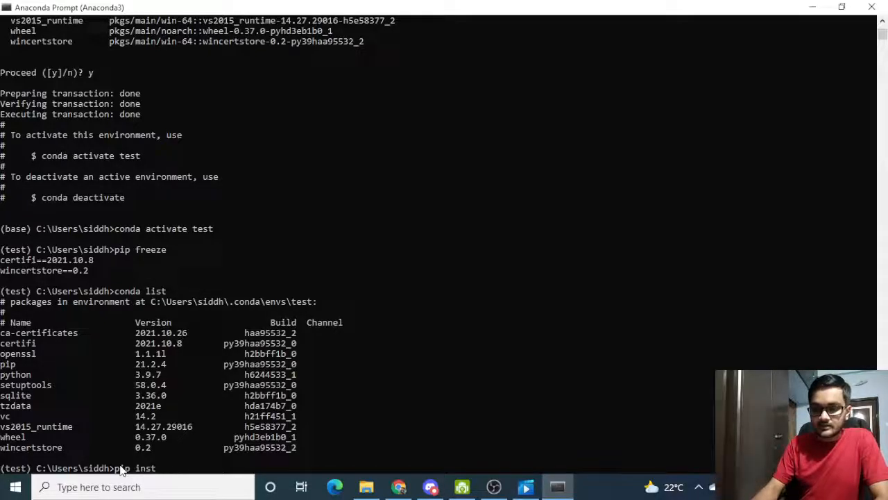
pyautogui.write('all')
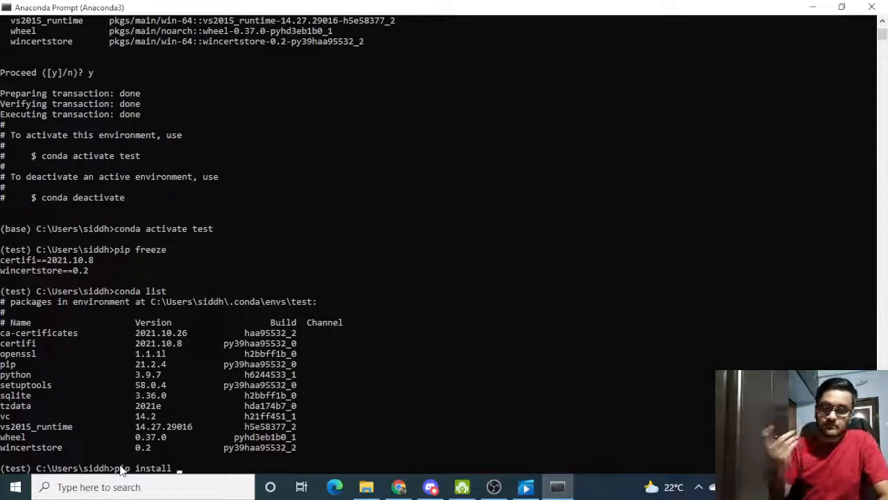
pyautogui.write(' numpy ')
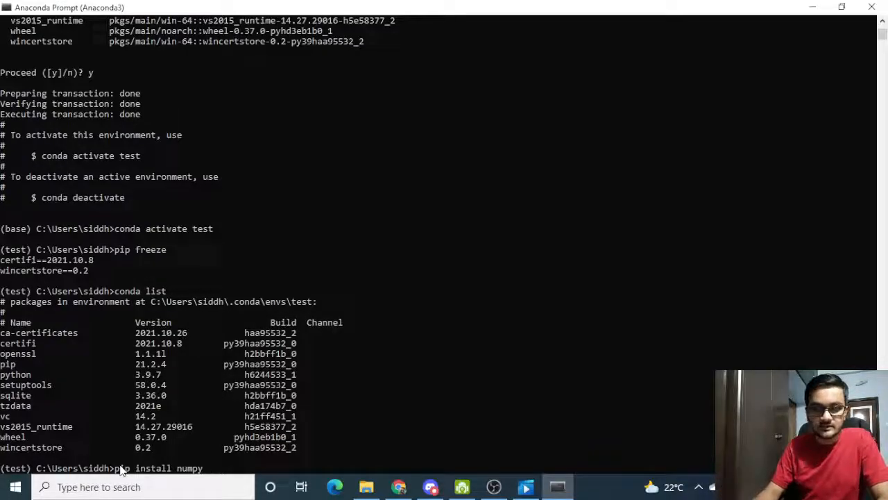
pyautogui.write('pandas')
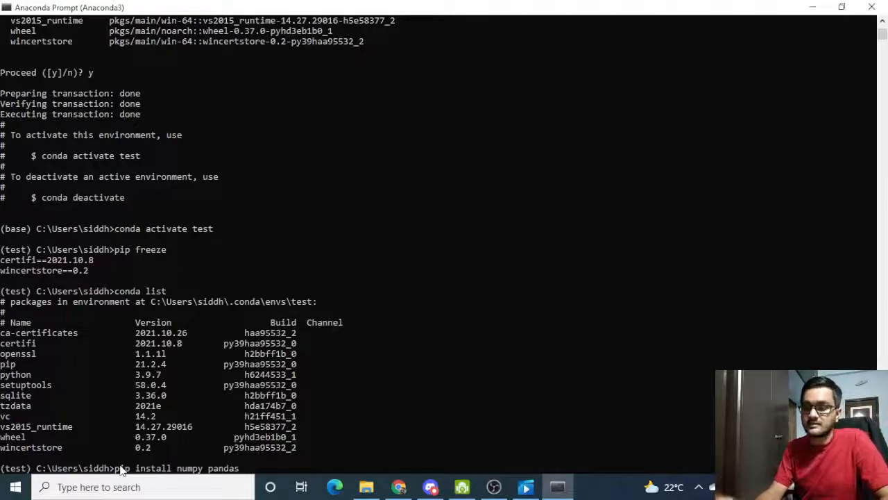
pyautogui.write('matp')
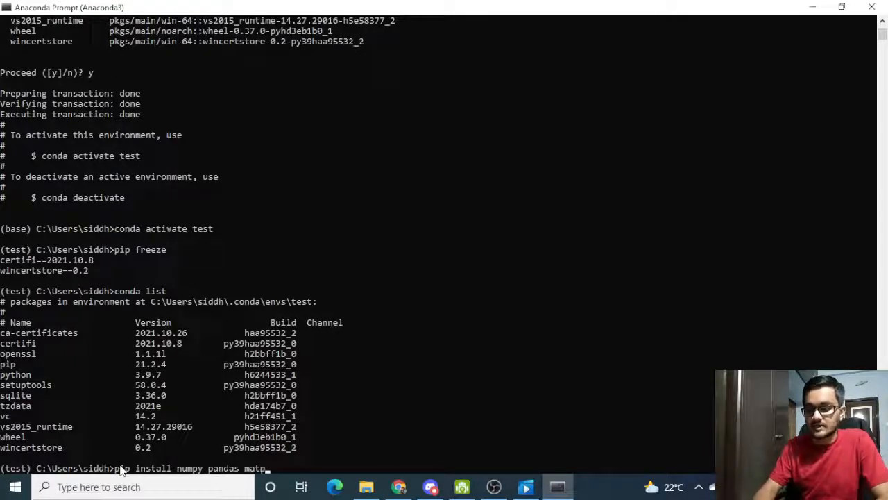
pyautogui.write('lotlib')
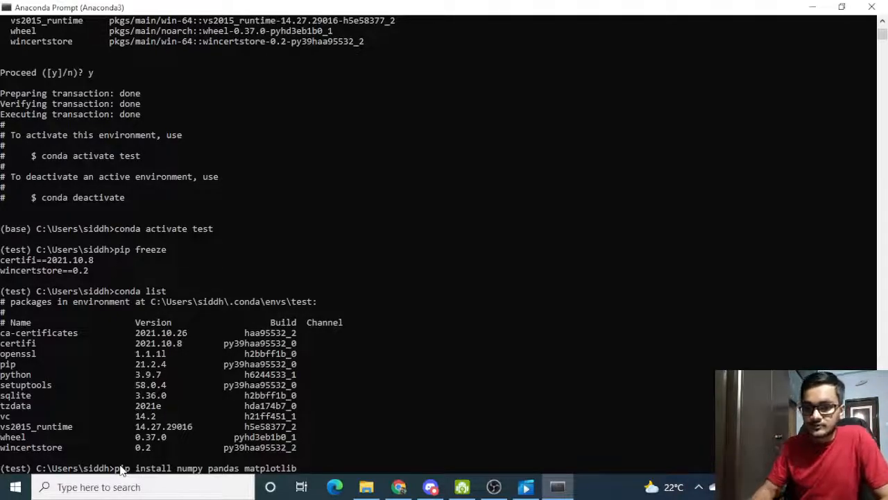
pyautogui.press('Return')
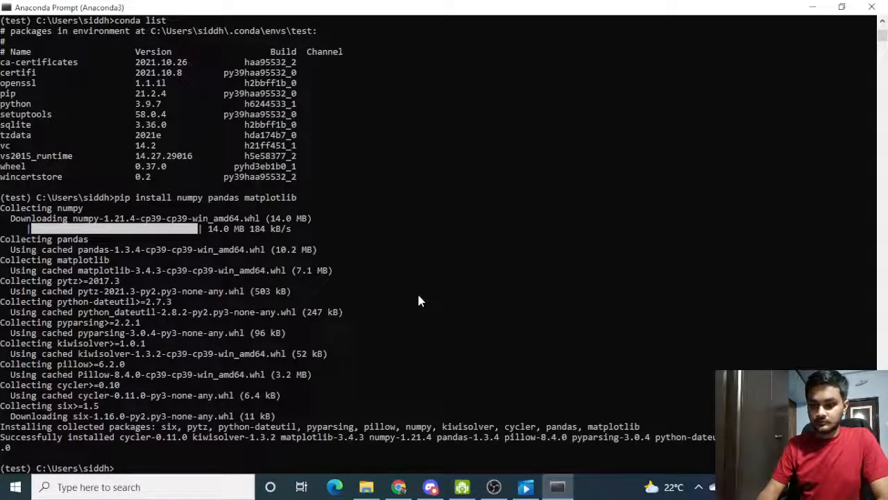
# Switch from the test environment to the existing research environment with conda activate research
pyautogui.write('conda acty')
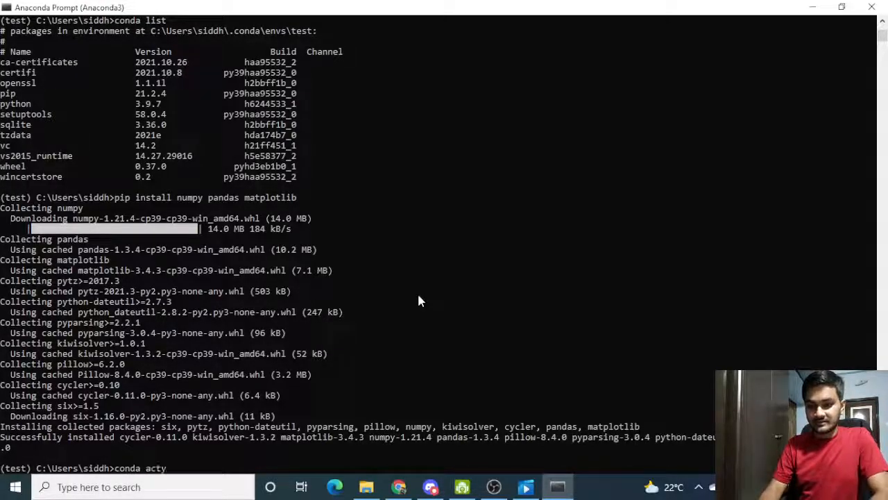
pyautogui.press('BackSpace')
pyautogui.write('ivate')
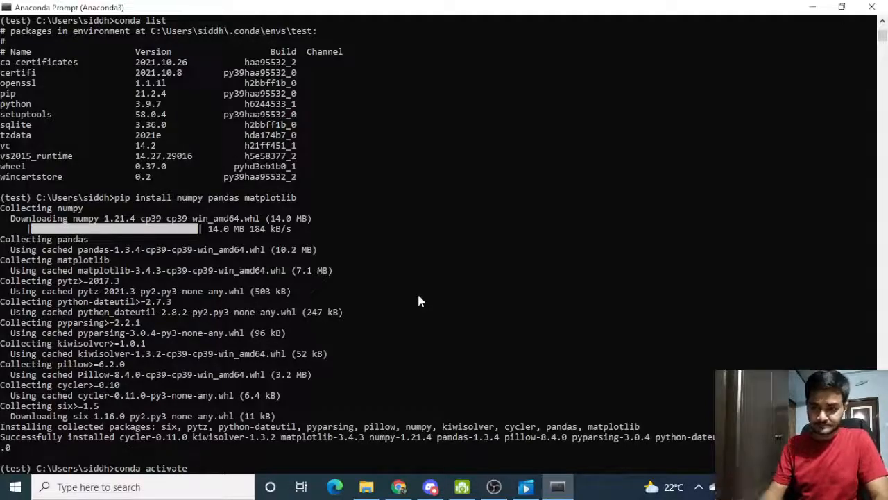
pyautogui.write(' rese')
pyautogui.write('arch')
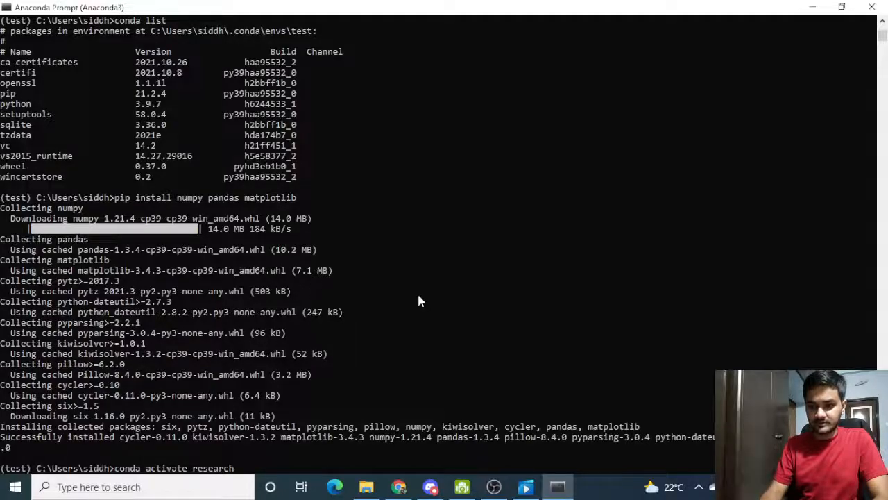
pyautogui.press('Return')
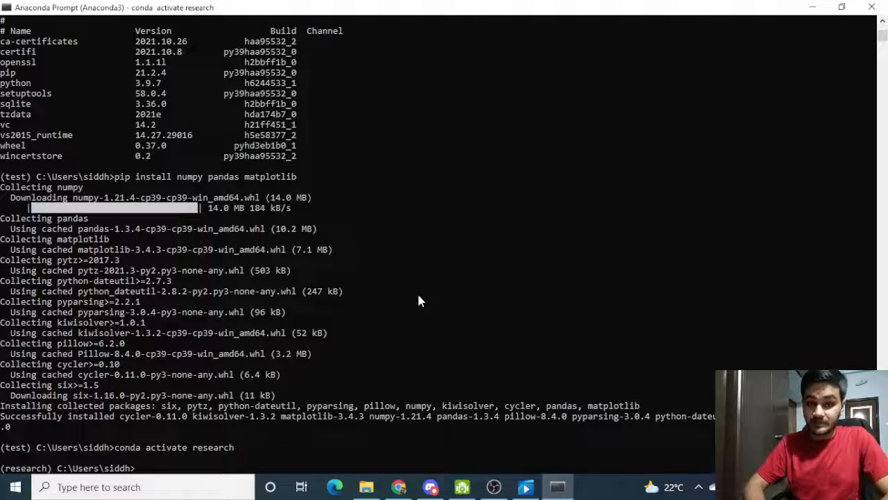
# List the packages installed in the research environment with pip freeze
pyautogui.write('p')
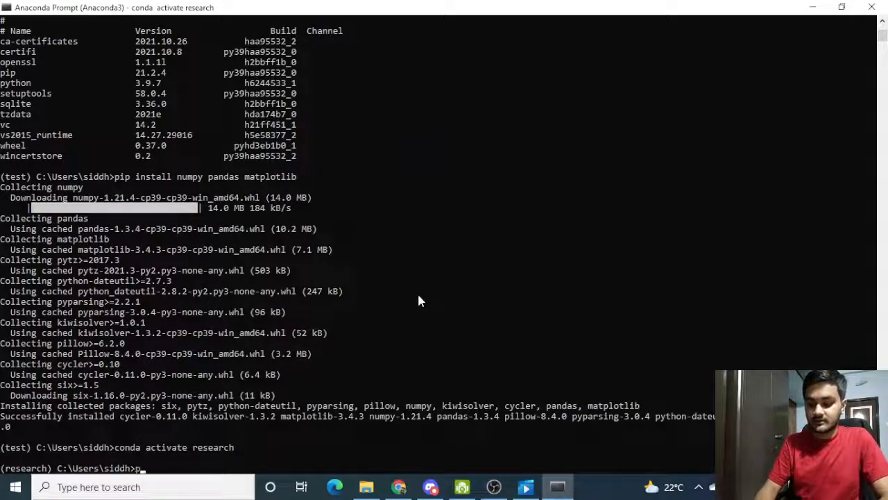
pyautogui.write('ip fr')
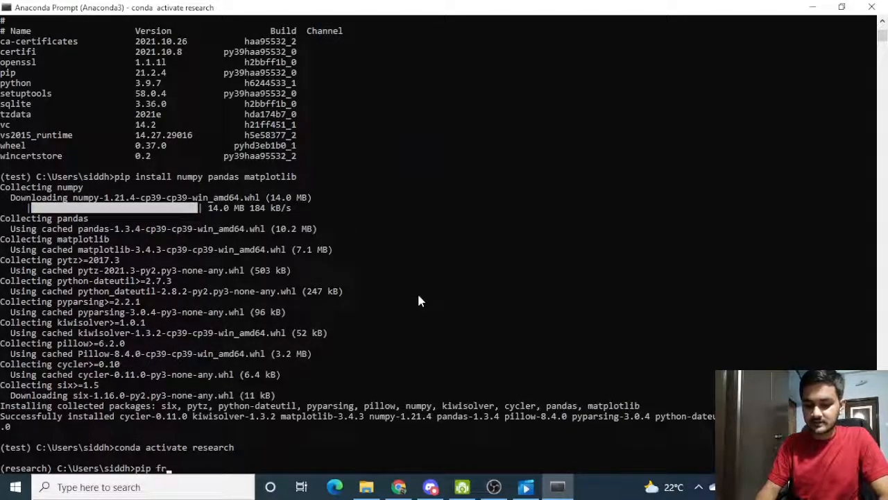
pyautogui.write('eeze')
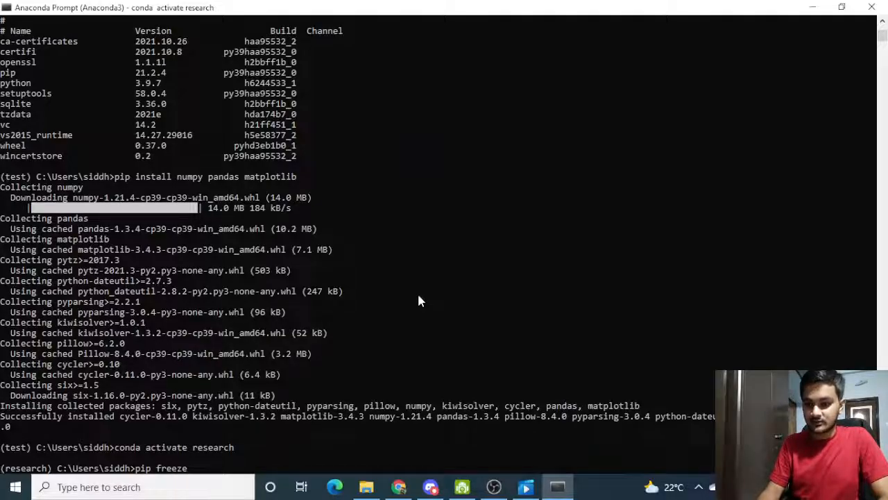
pyautogui.press('Return')
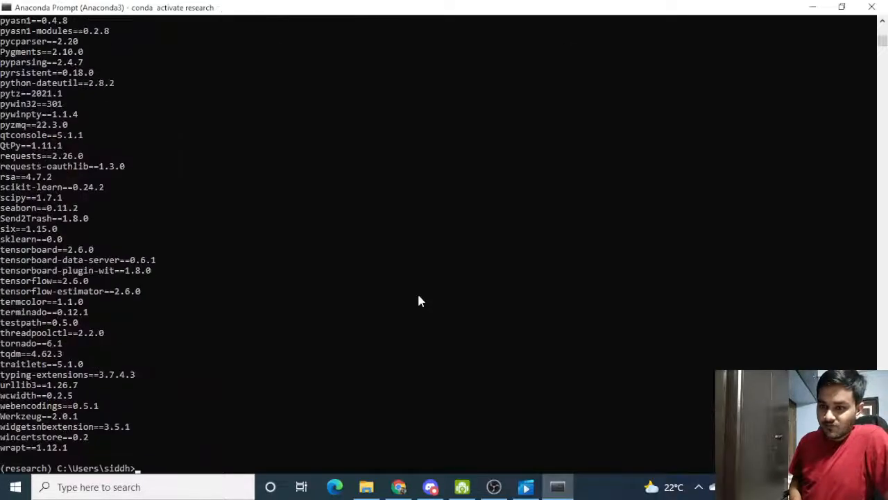
# Look through the research environment's full package list and highlight the tqdm entry, including its package name
pyautogui.scroll(5, 196, 277)
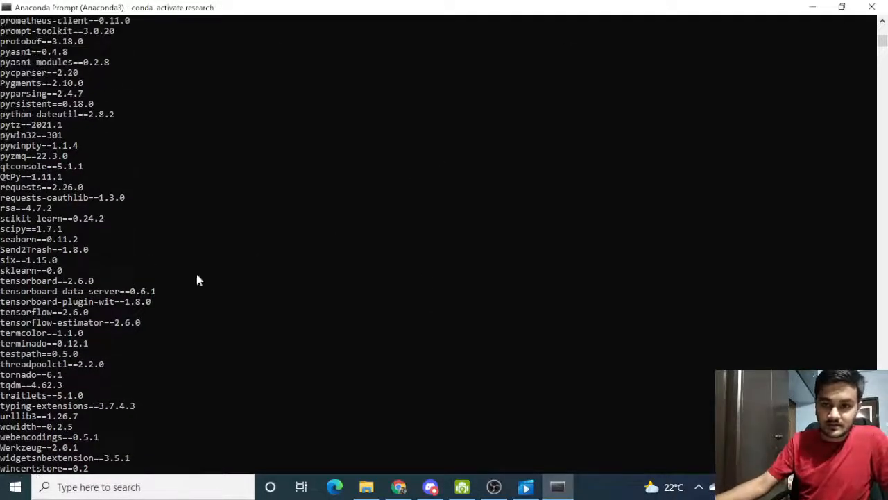
pyautogui.scroll(12, 21, 187)
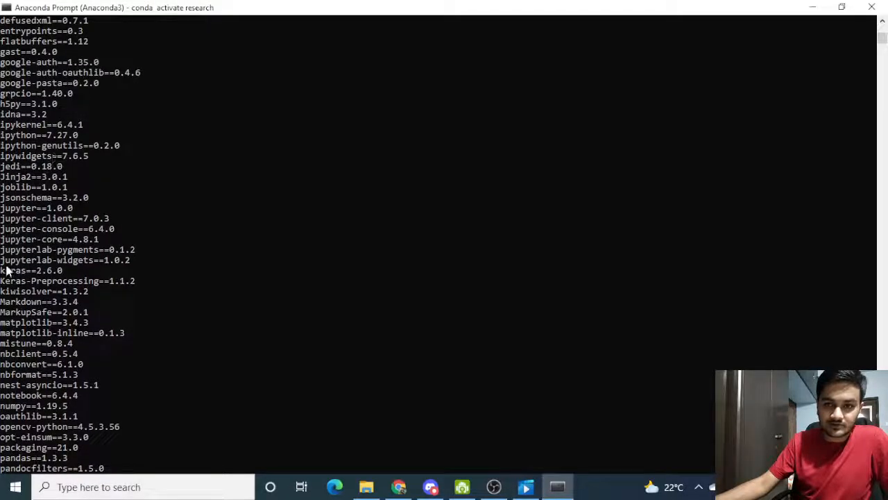
pyautogui.scroll(5, 103, 167)
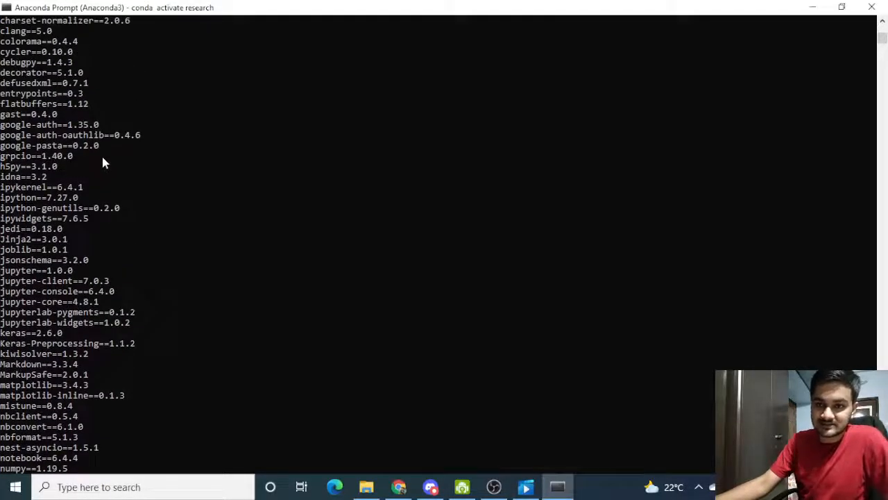
pyautogui.scroll(2, 111, 164)
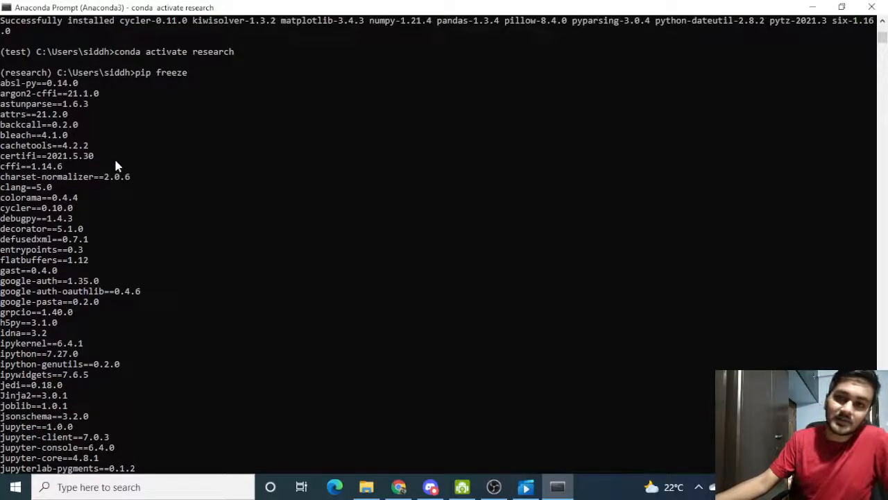
pyautogui.scroll(-6, 116, 164)
pyautogui.scroll(-10, 116, 167)
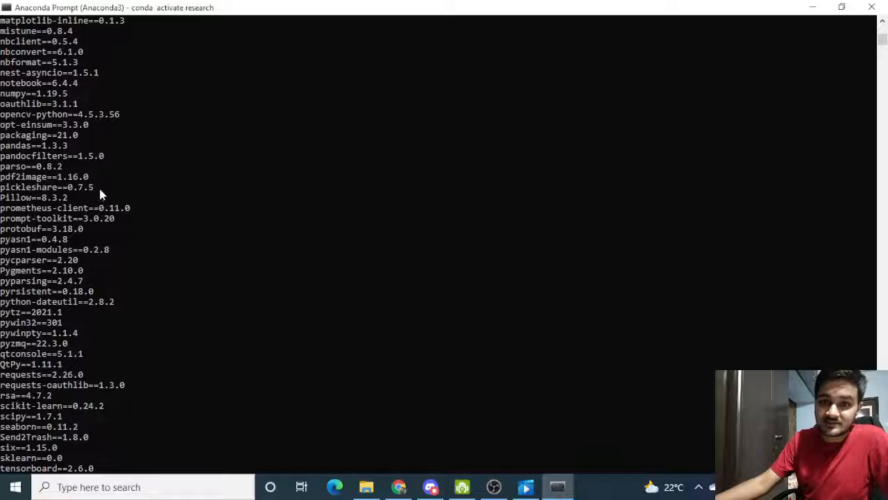
pyautogui.scroll(-5, 115, 184)
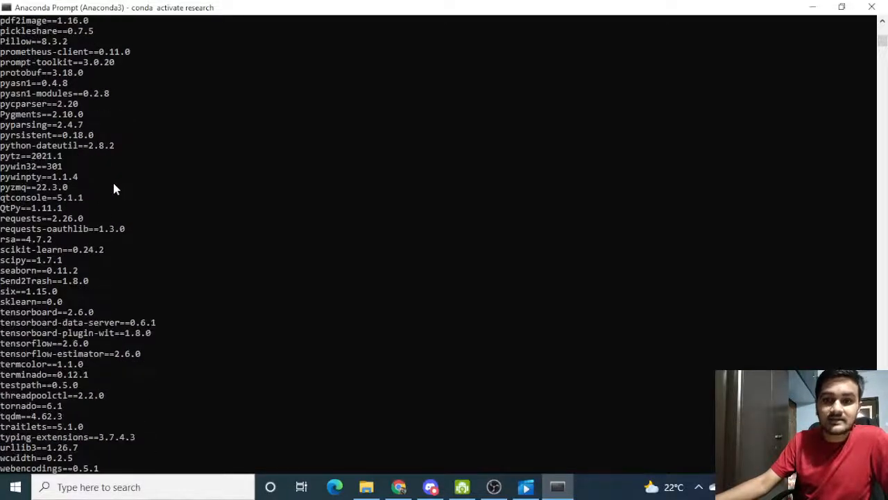
pyautogui.scroll(-4, 115, 186)
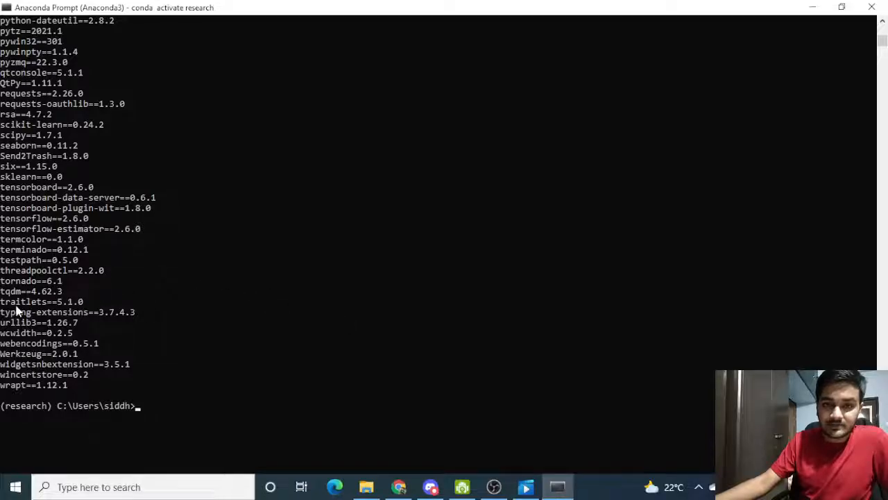
pyautogui.moveTo(1, 292); pyautogui.dragTo(62, 296)
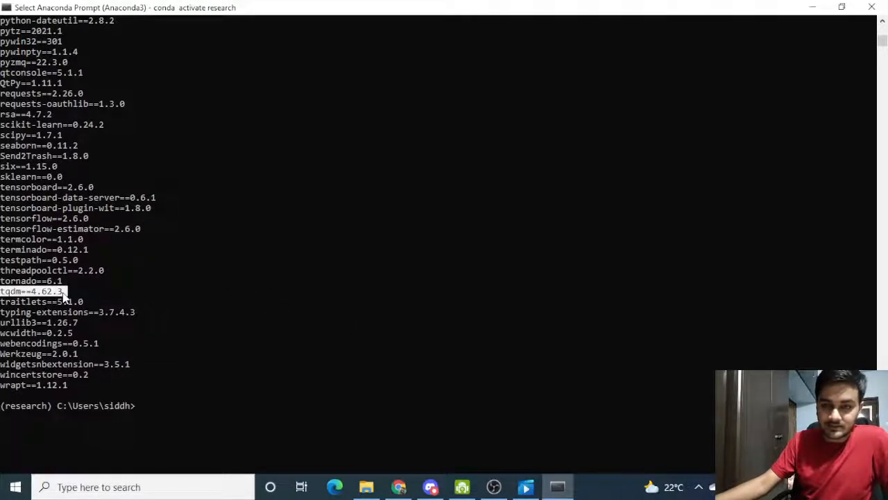
pyautogui.click(29, 292)
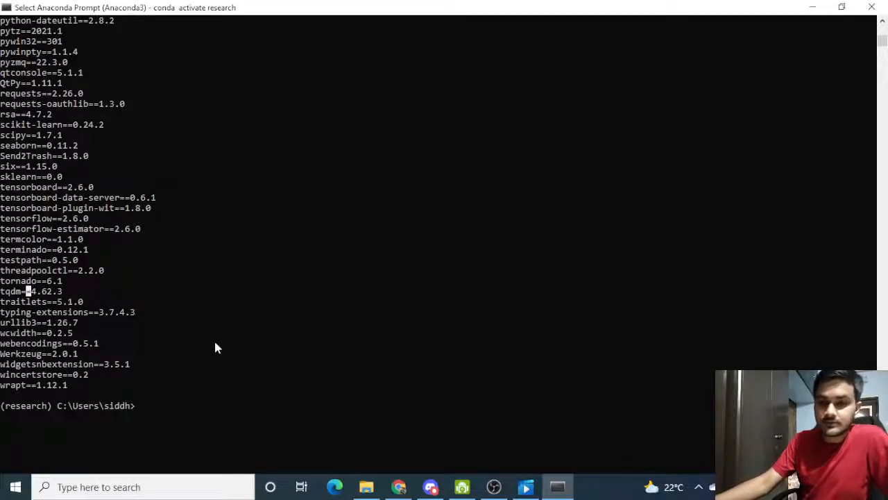
pyautogui.moveTo(2, 292); pyautogui.dragTo(33, 294)
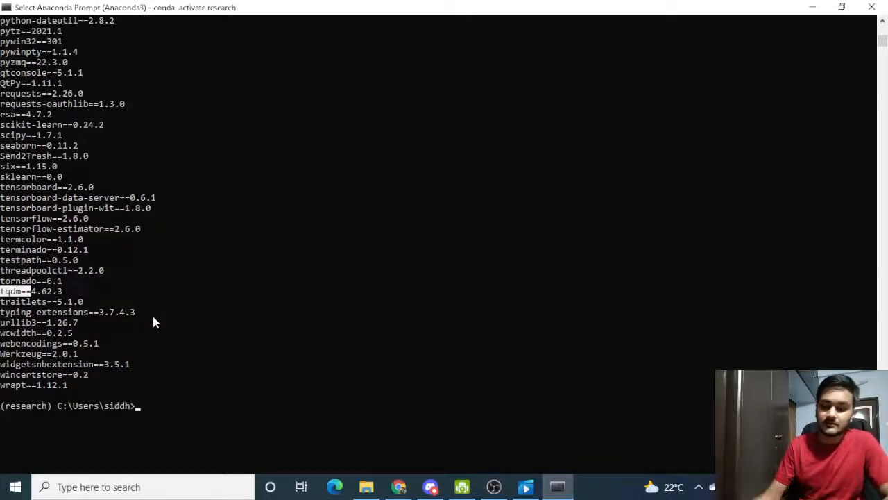
# Launch Jupyter from the research environment by running jupyter notebook
pyautogui.write('ju')
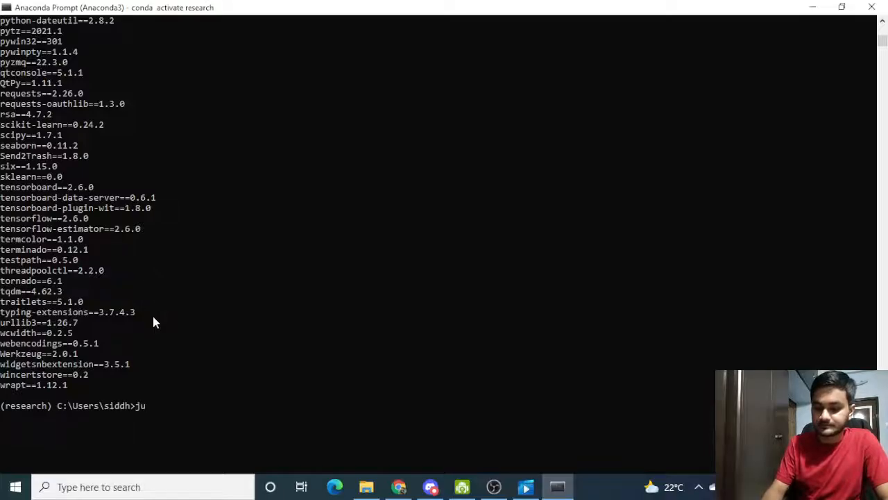
pyautogui.write('pyt')
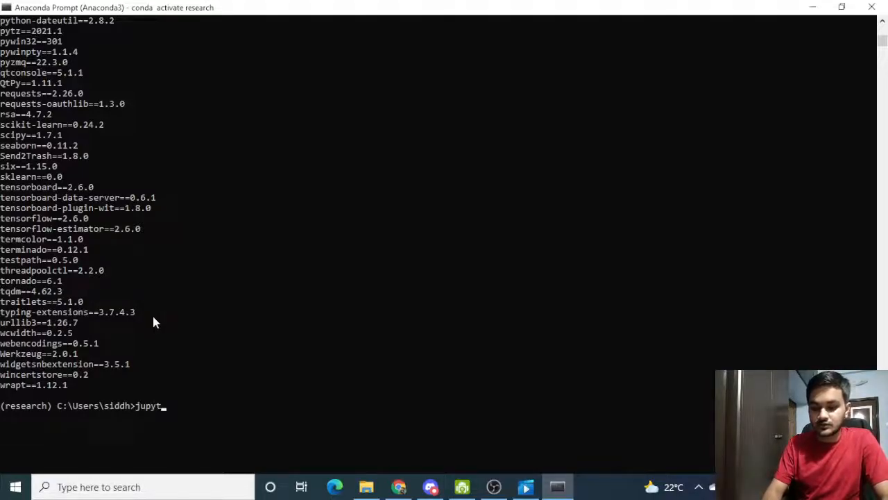
pyautogui.write('er note')
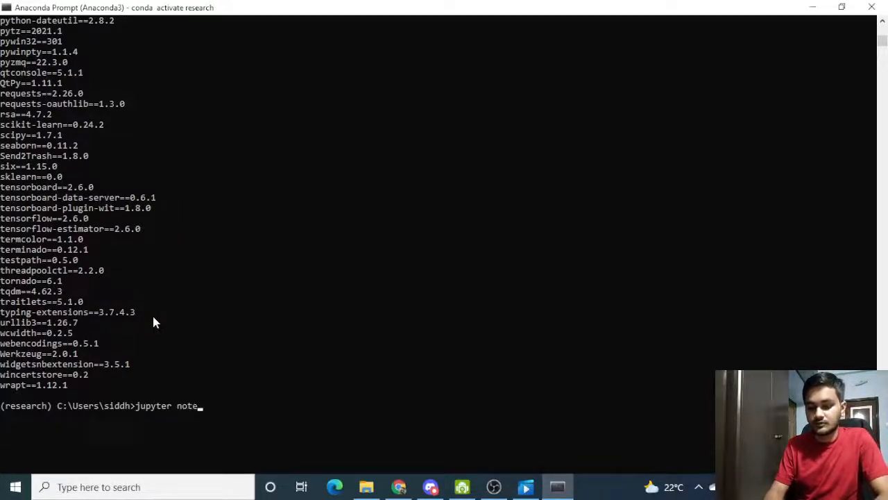
pyautogui.write('book')
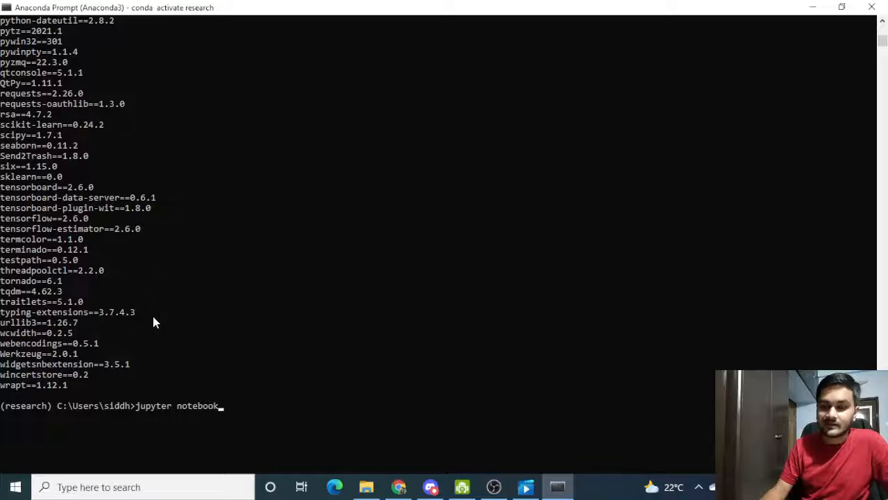
pyautogui.press('Return')
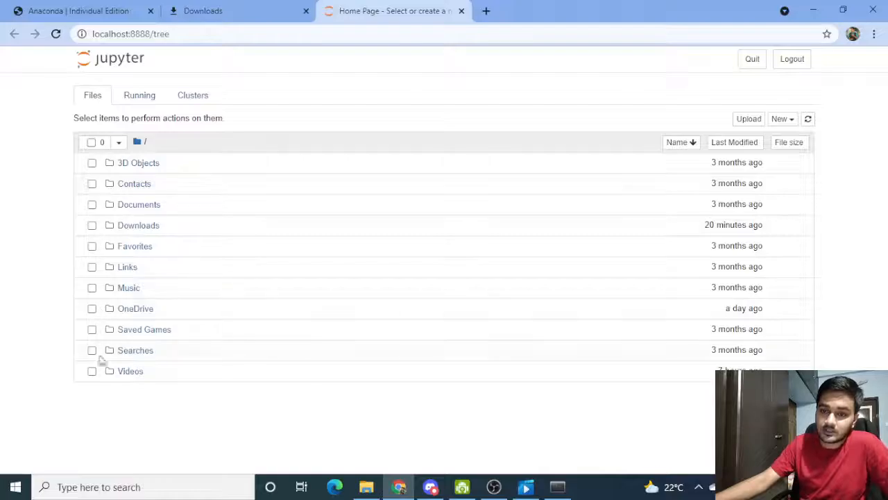
# Highlight the working directory path in Anaconda Prompt where Jupyter was launched, and return to the Jupyter home page in Chrome
pyautogui.click(813, 10)
pyautogui.scroll(3, 157, 427)
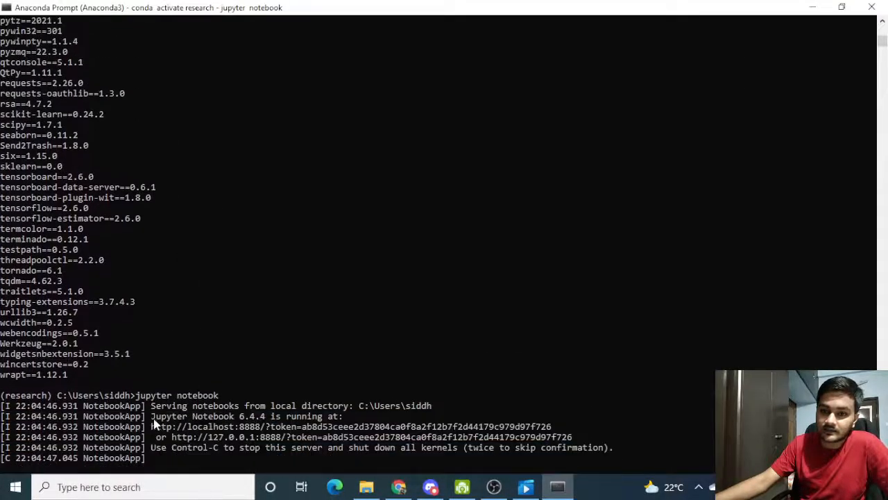
pyautogui.moveTo(59, 396); pyautogui.dragTo(137, 400)
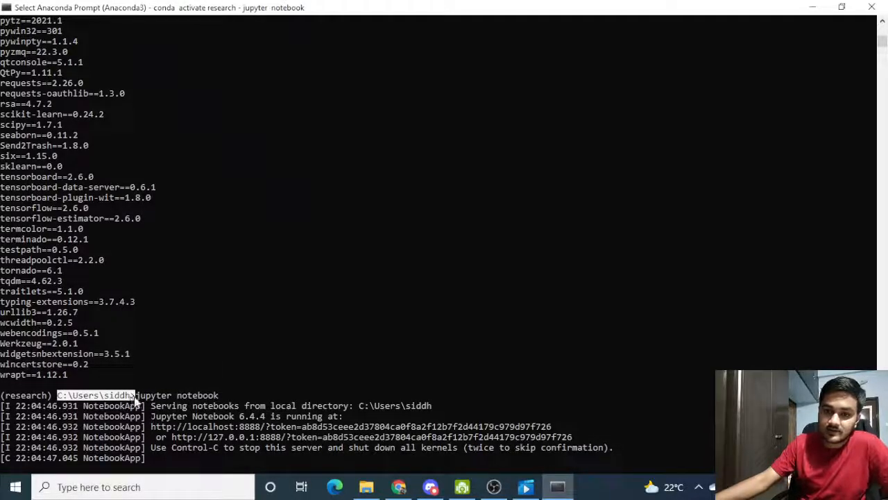
pyautogui.click(810, 8)
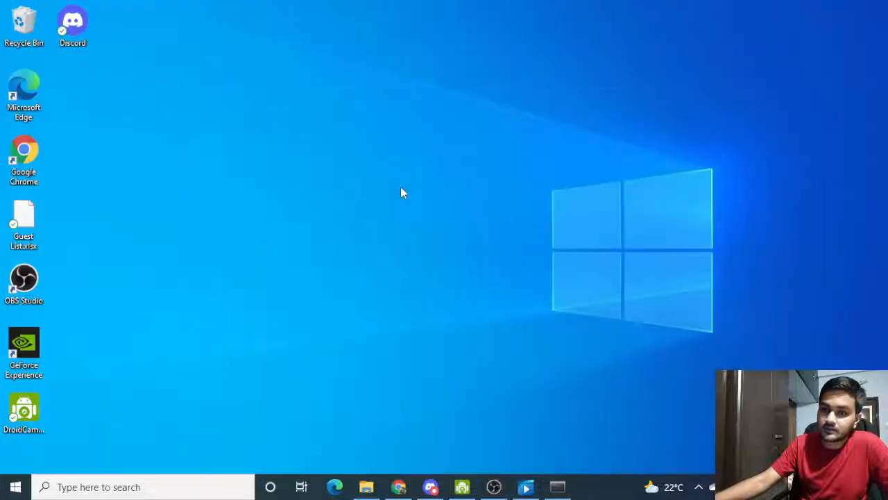
pyautogui.click(399, 487)
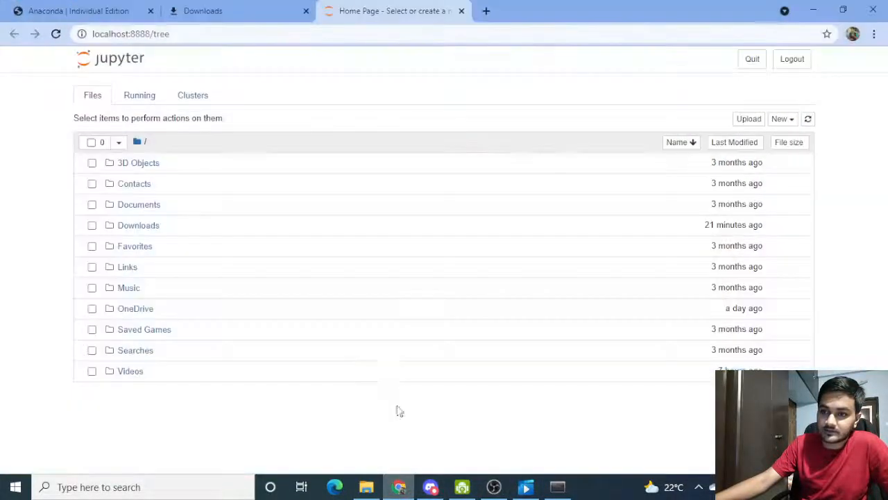